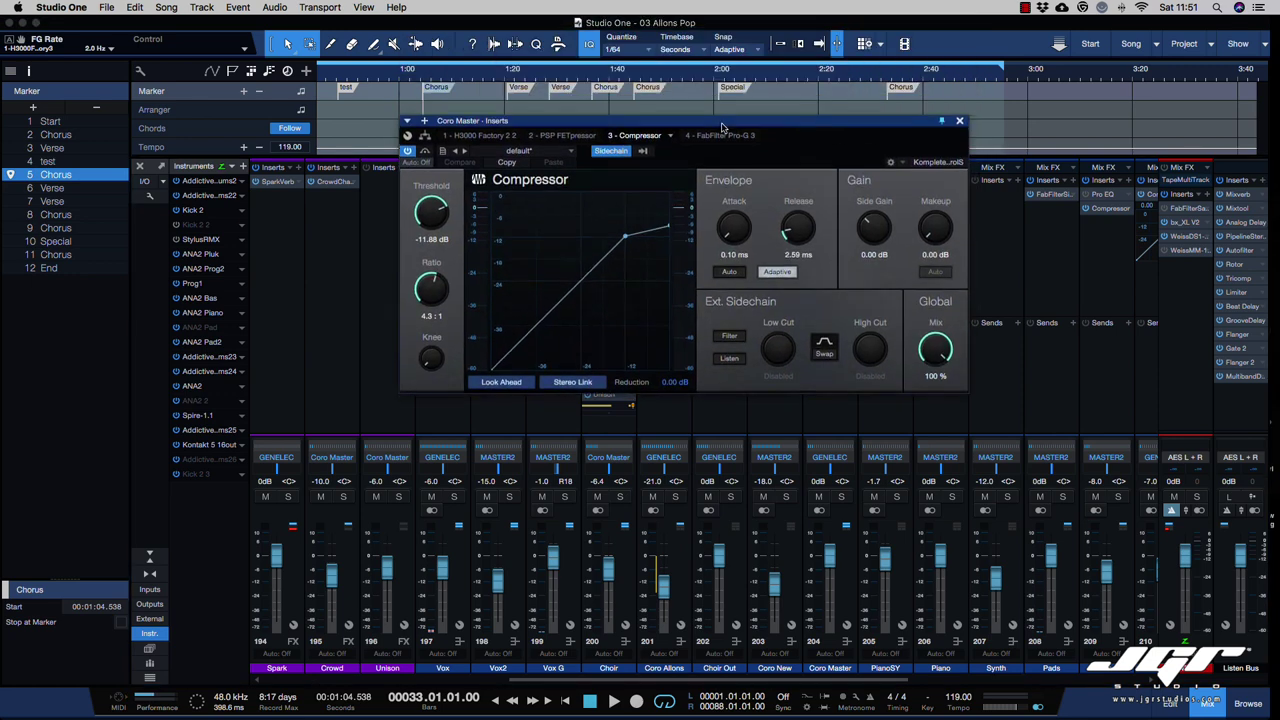
# Step: Try the Light, Colored and Dark plug-in styles in the Appearance preferences
pyautogui.click(60, 7)
pyautogui.click(90, 38)
pyautogui.click(340, 108)
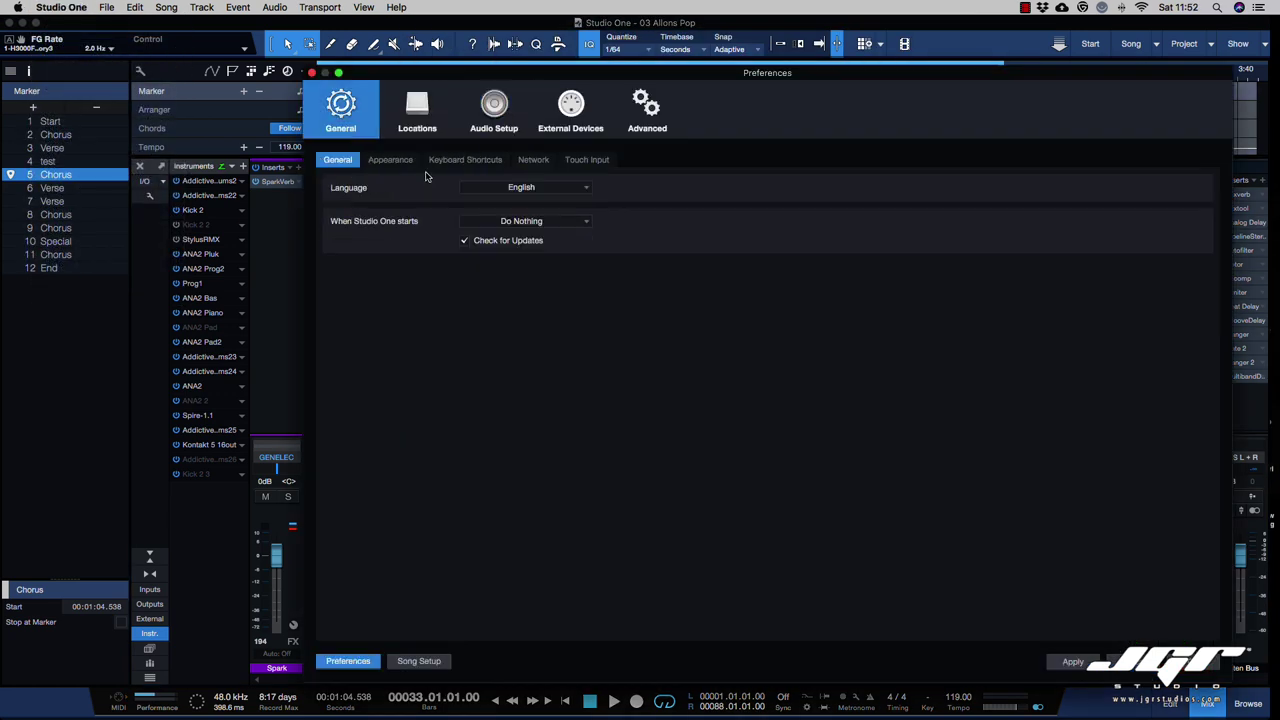
pyautogui.click(405, 162)
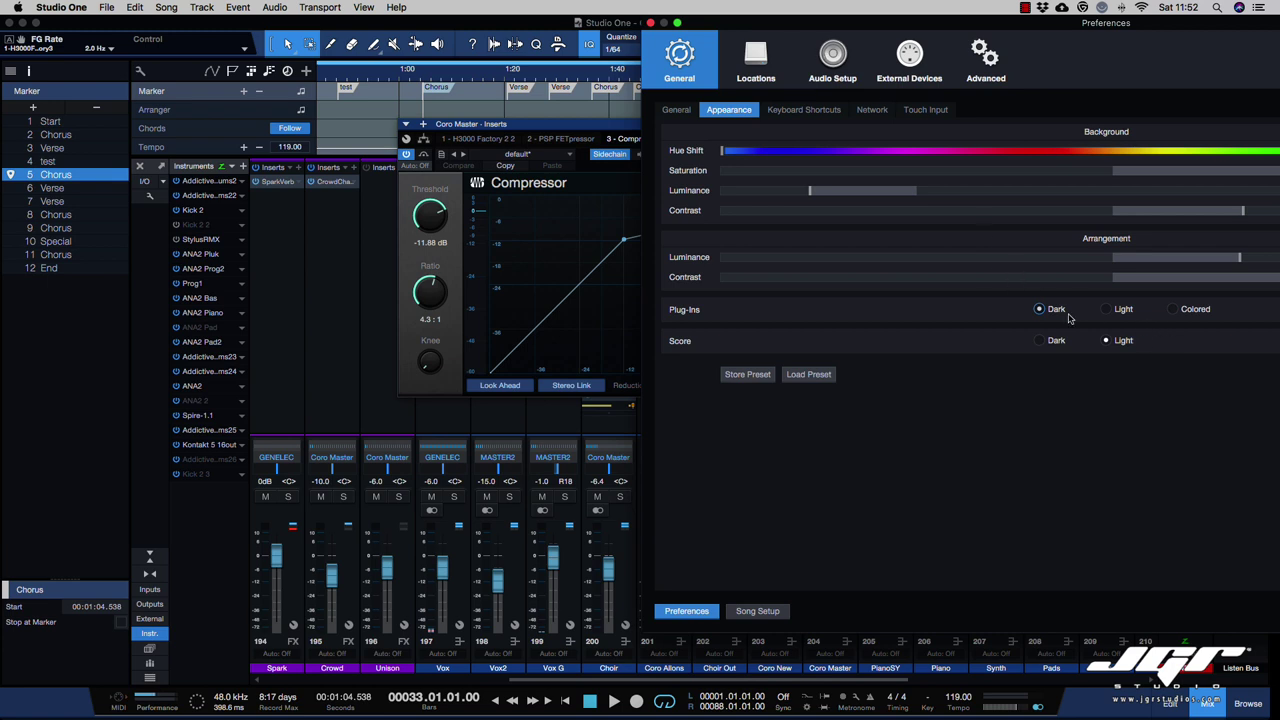
pyautogui.click(1108, 310)
pyautogui.click(1174, 311)
pyautogui.click(1050, 312)
pyautogui.click(1118, 312)
pyautogui.click(1174, 311)
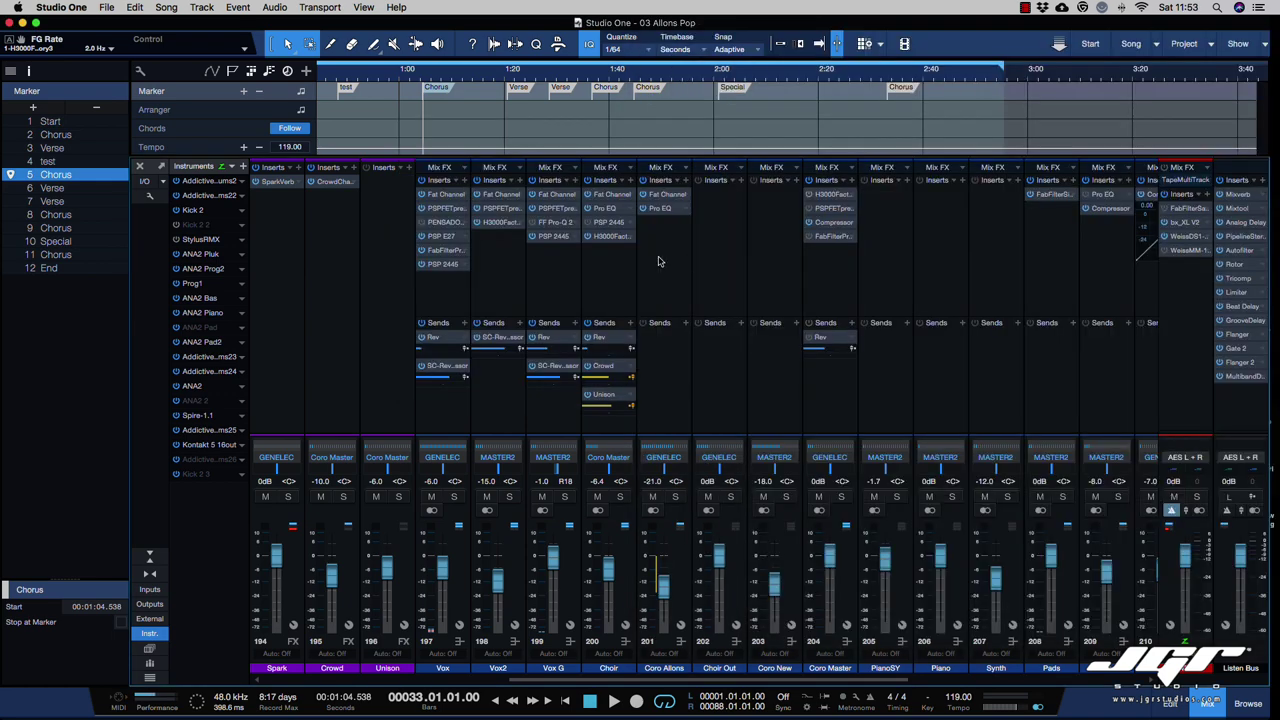
# Step: Find and insert the Analog Delay effect on the Unison channel
pyautogui.click(408, 167)
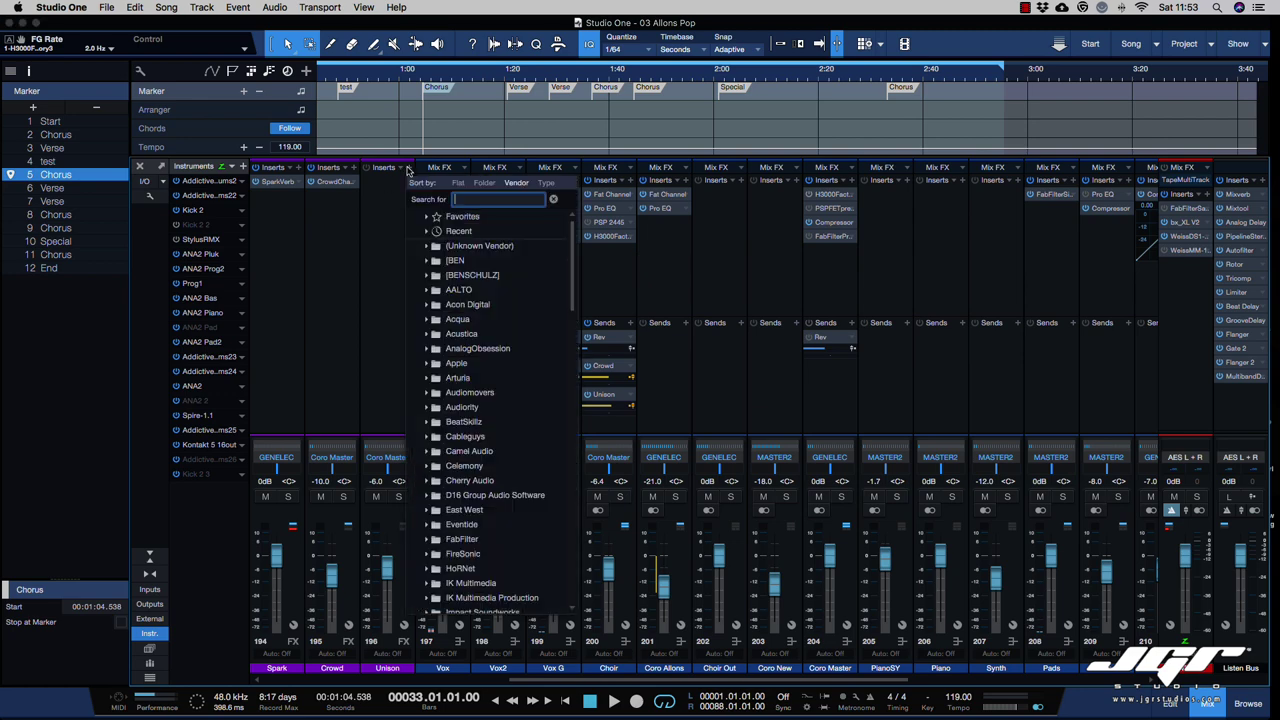
pyautogui.write('analo')
pyautogui.press('Return')
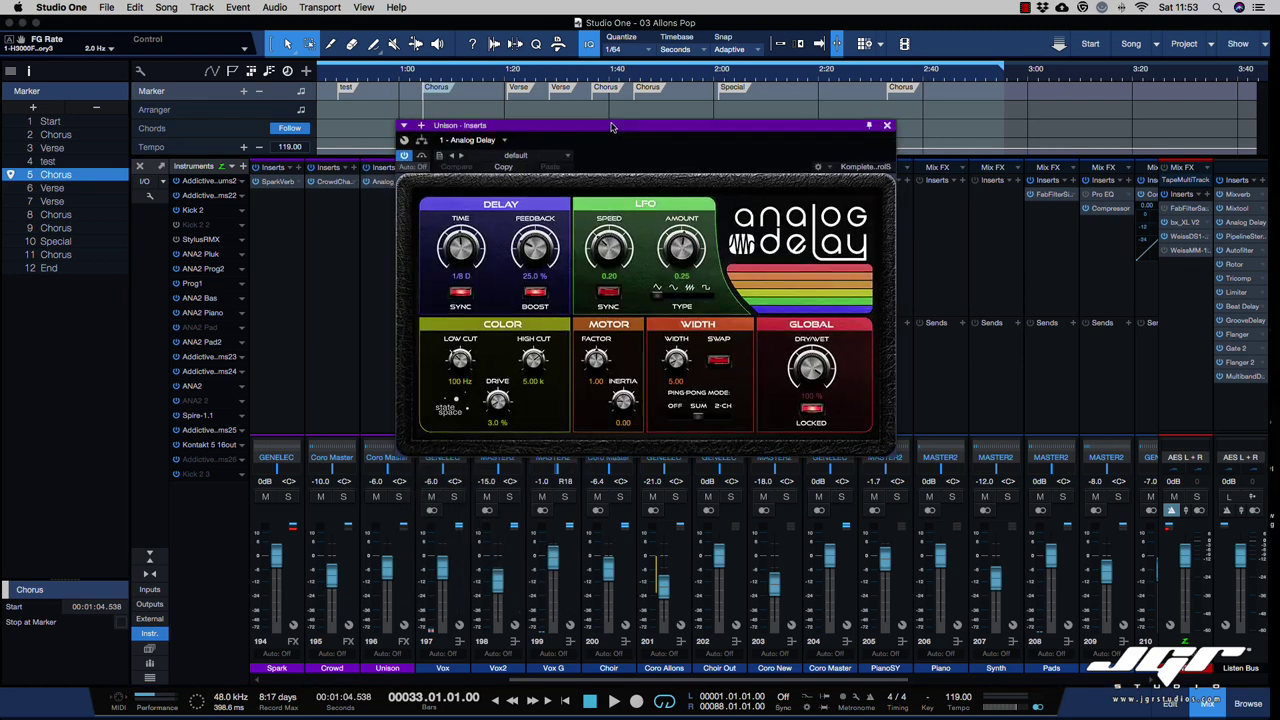
# Step: Reposition the Analog Delay window, set its Drive to 43.5 %, and close it
pyautogui.moveTo(610, 126); pyautogui.dragTo(670, 225)
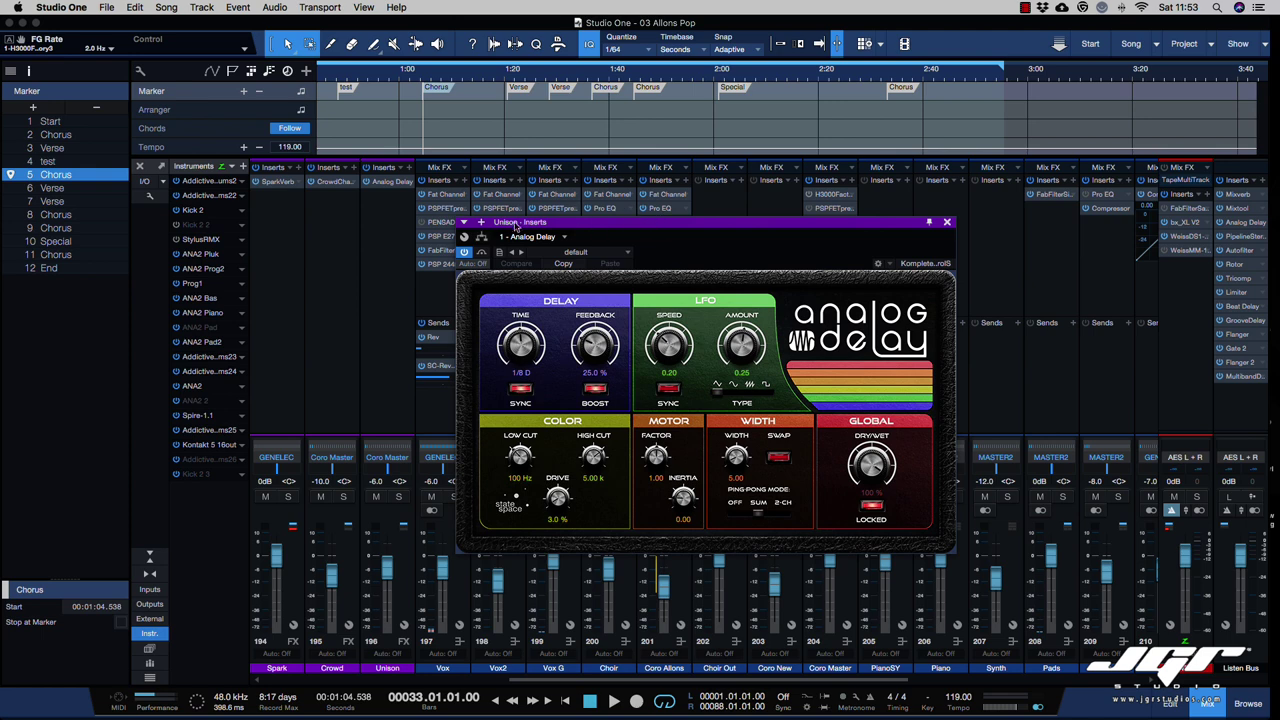
pyautogui.moveTo(748, 229); pyautogui.dragTo(655, 246)
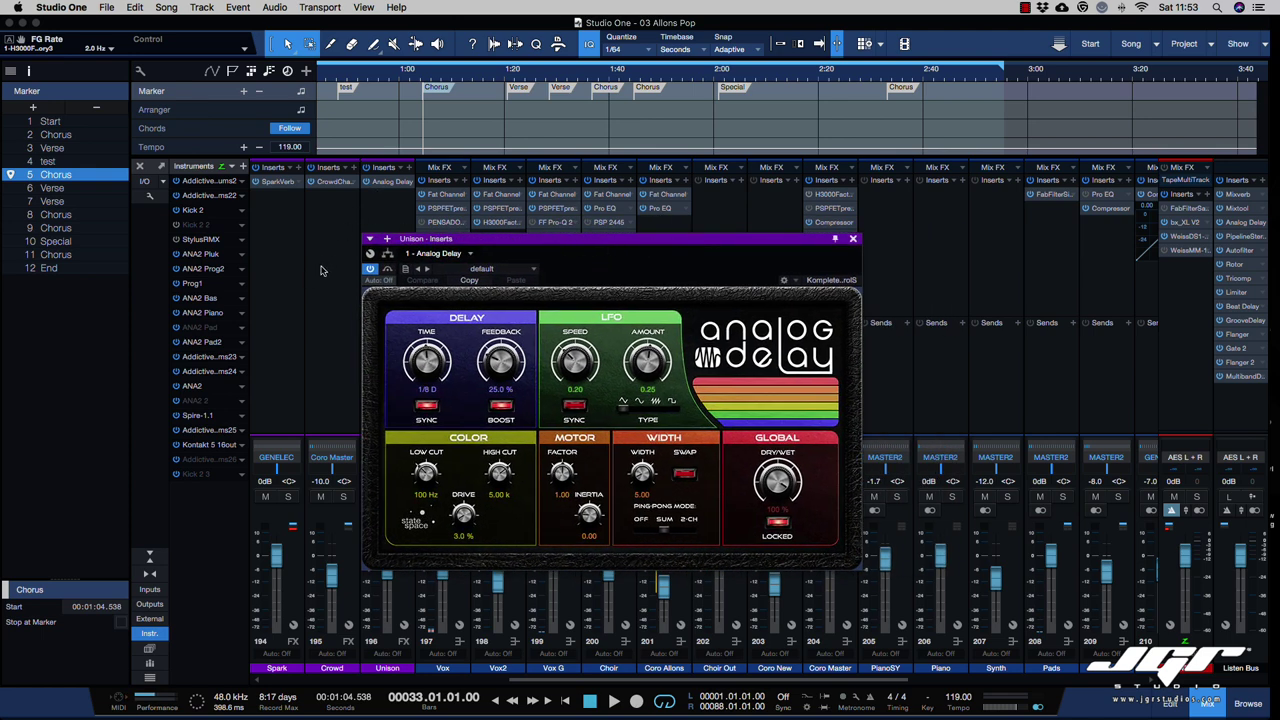
pyautogui.moveTo(547, 242)
pyautogui.mouseDown()
pyautogui.moveTo(696, 235)
pyautogui.moveTo(599, 223)
pyautogui.moveTo(544, 233)
pyautogui.mouseUp()
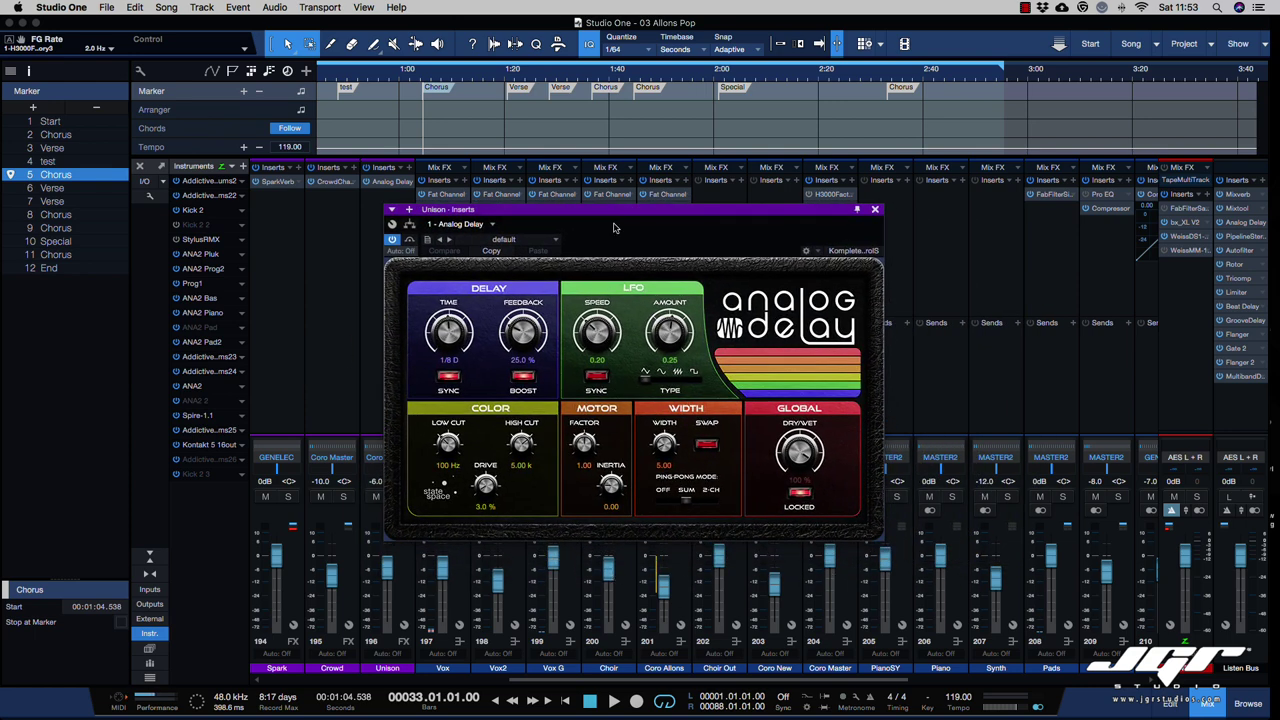
pyautogui.moveTo(587, 210); pyautogui.dragTo(535, 191)
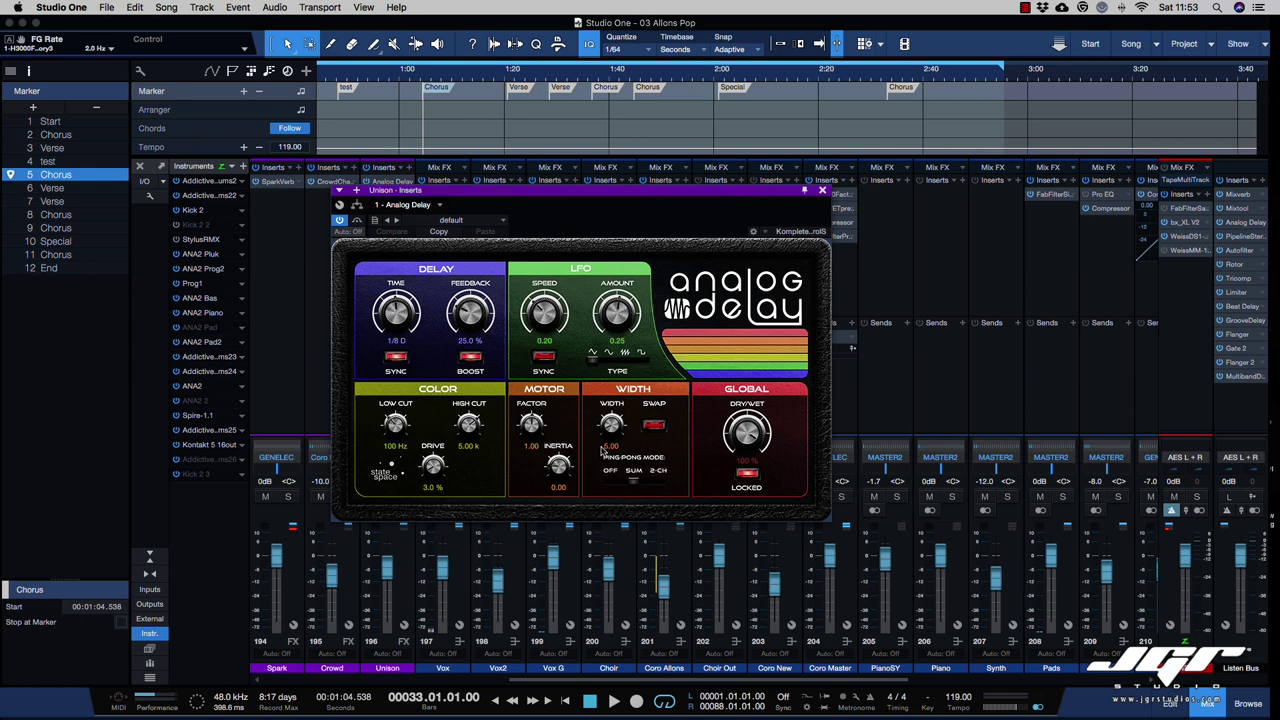
pyautogui.moveTo(432, 463); pyautogui.dragTo(426, 396)
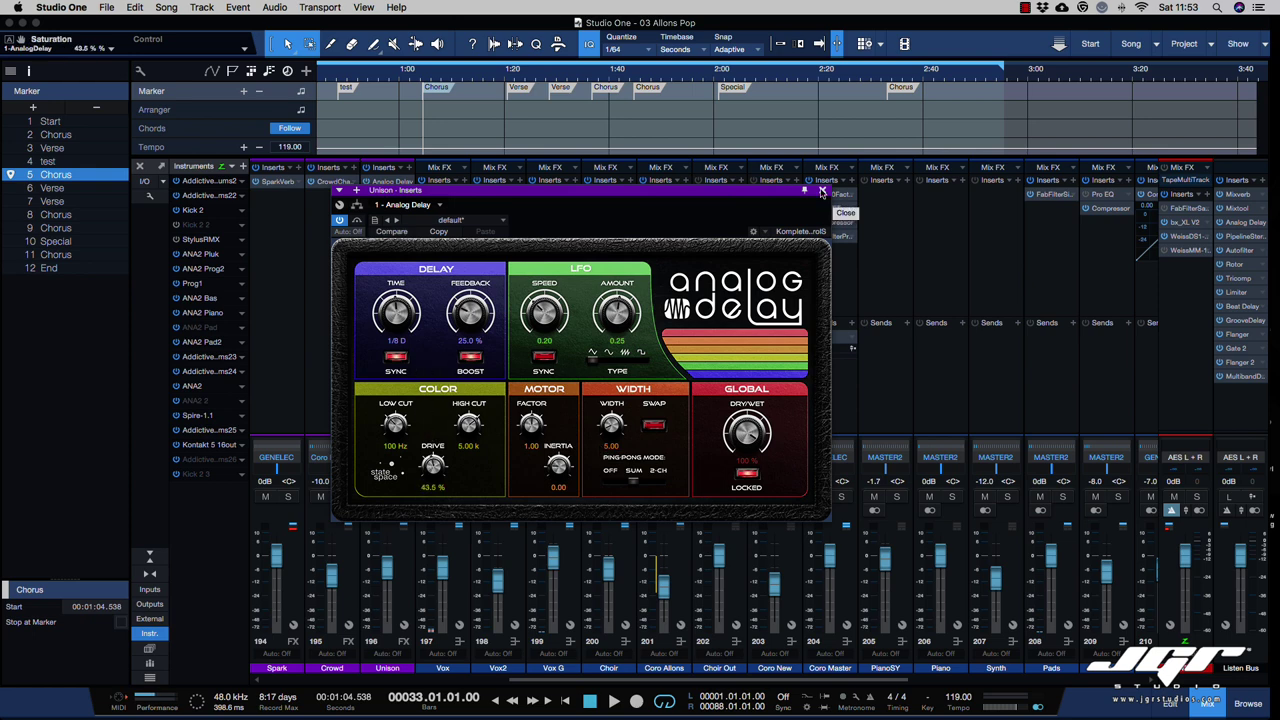
pyautogui.click(822, 190)
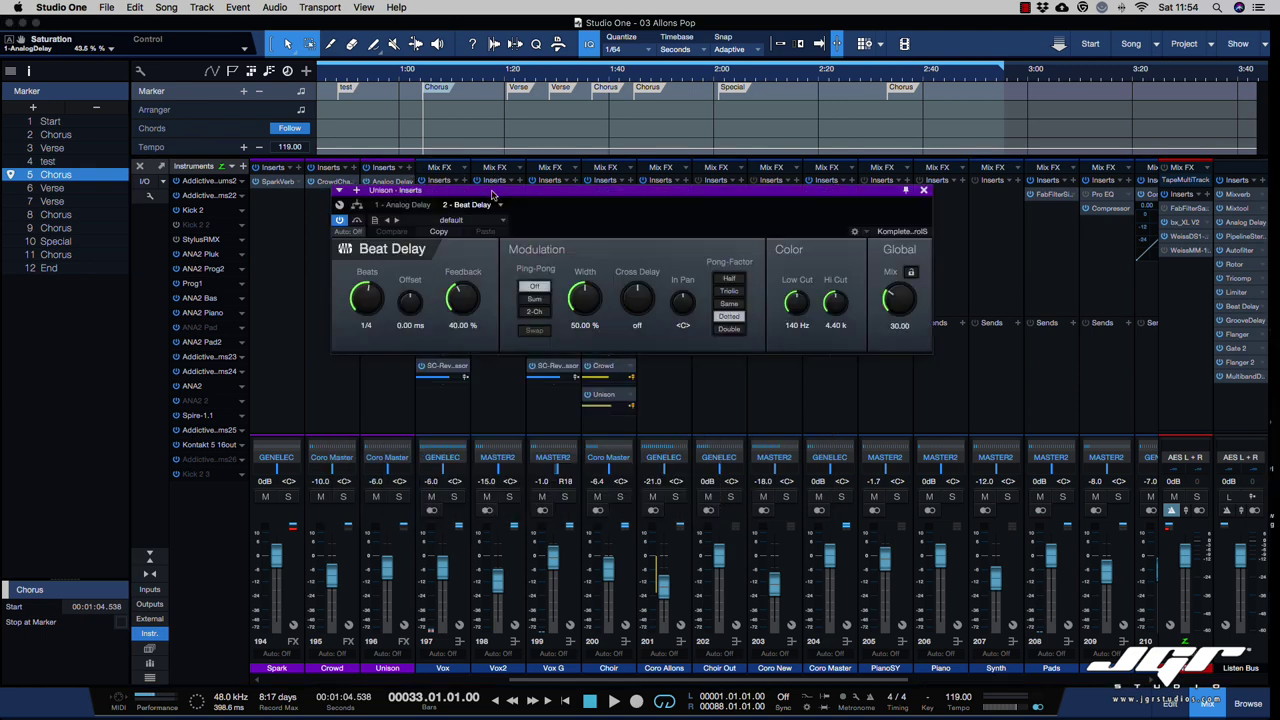
# Step: Examine the Beat Delay and Chorus interfaces on the Unison channel, moving their windows into clear view and closing Chorus
pyautogui.moveTo(493, 192); pyautogui.dragTo(484, 257)
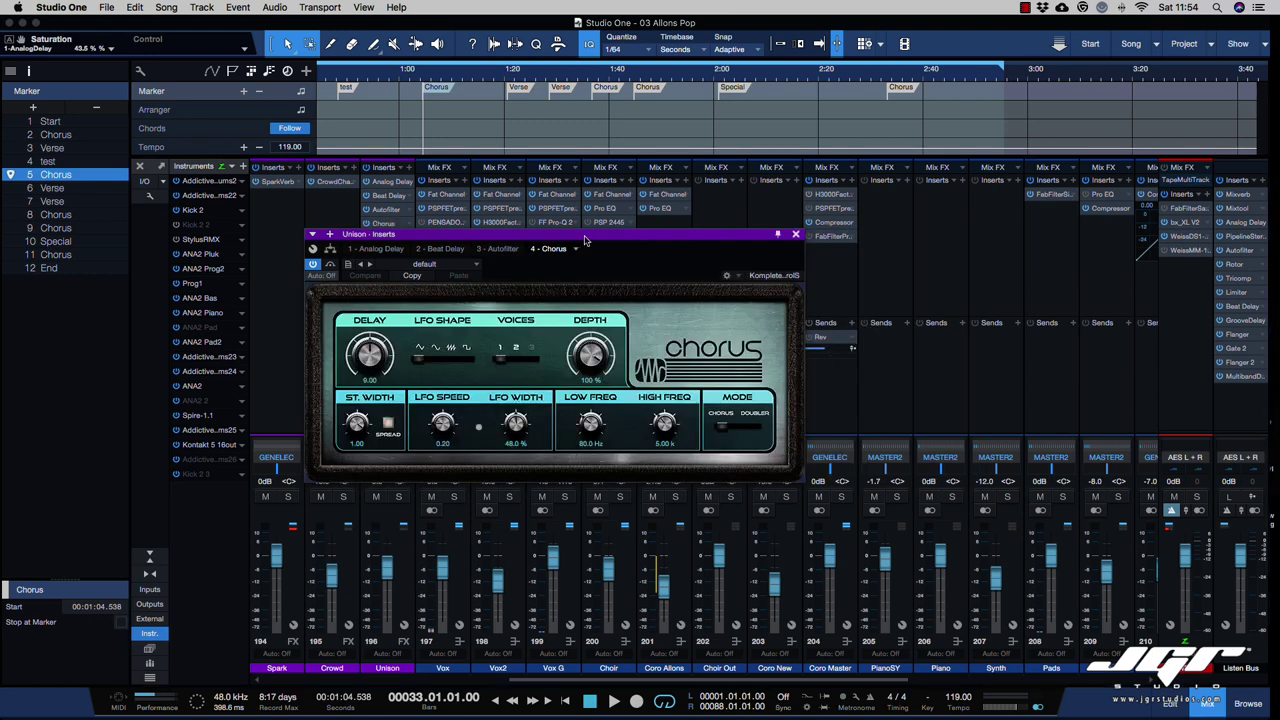
pyautogui.moveTo(584, 238); pyautogui.dragTo(712, 229)
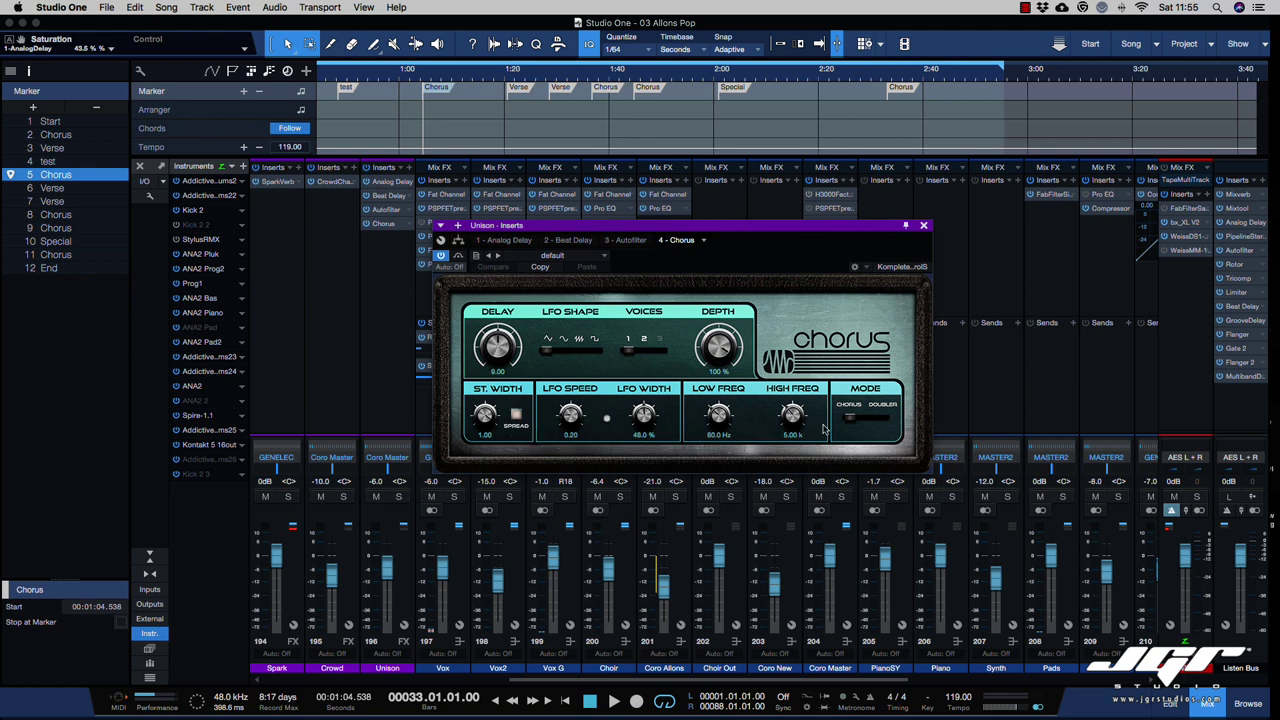
pyautogui.click(924, 227)
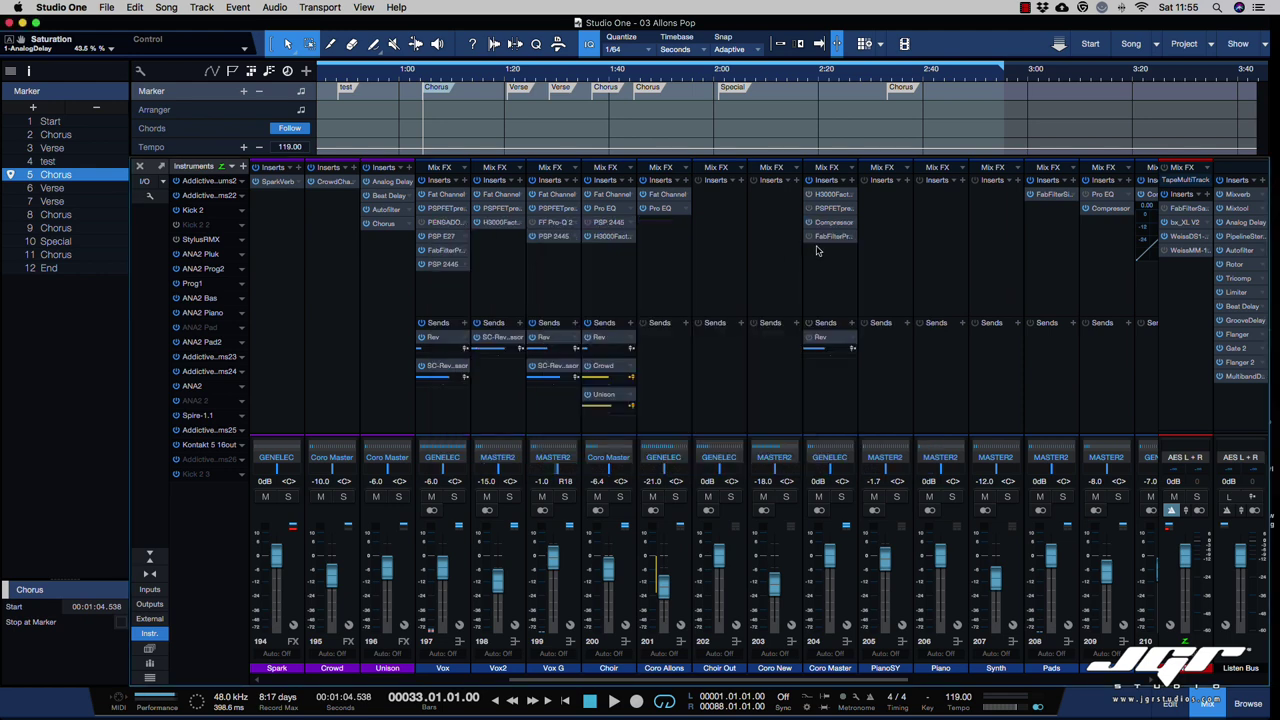
# Step: Open the Compressor on the Coro Master channel, enable its external sidechain filter and adjust the Low Cut
pyautogui.doubleClick(830, 223)
pyautogui.moveTo(702, 128); pyautogui.dragTo(641, 213)
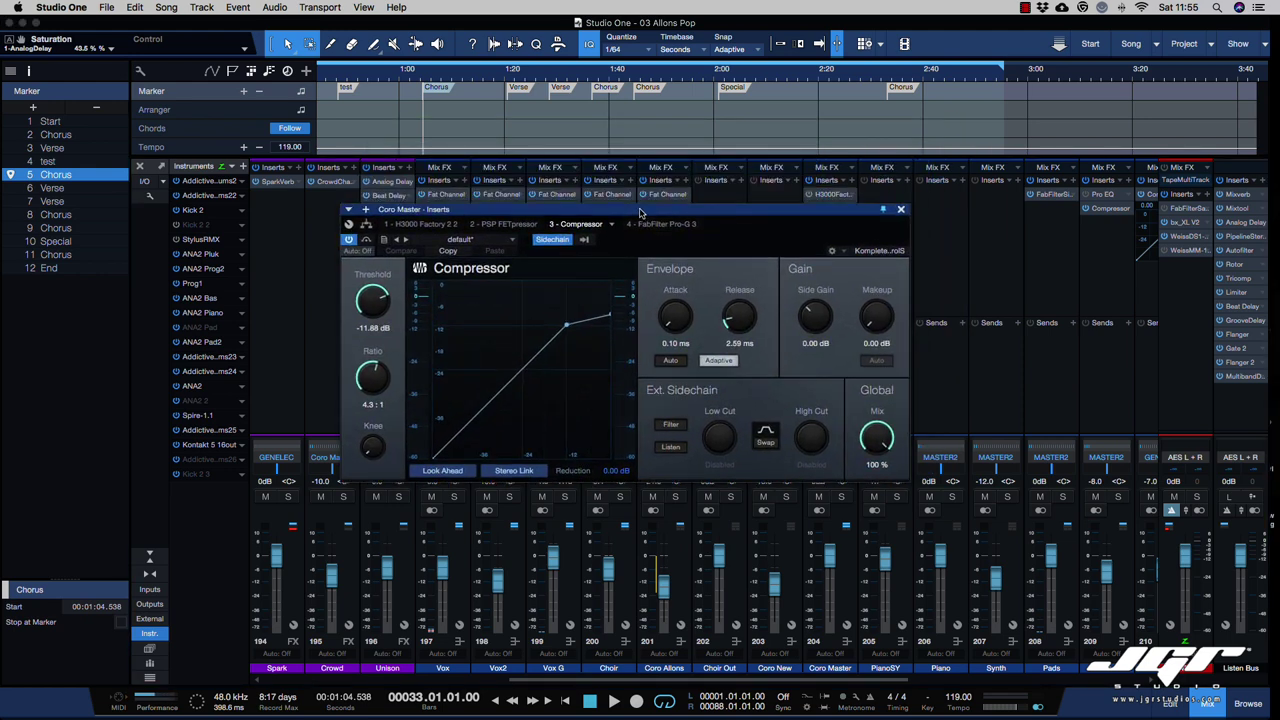
pyautogui.click(766, 437)
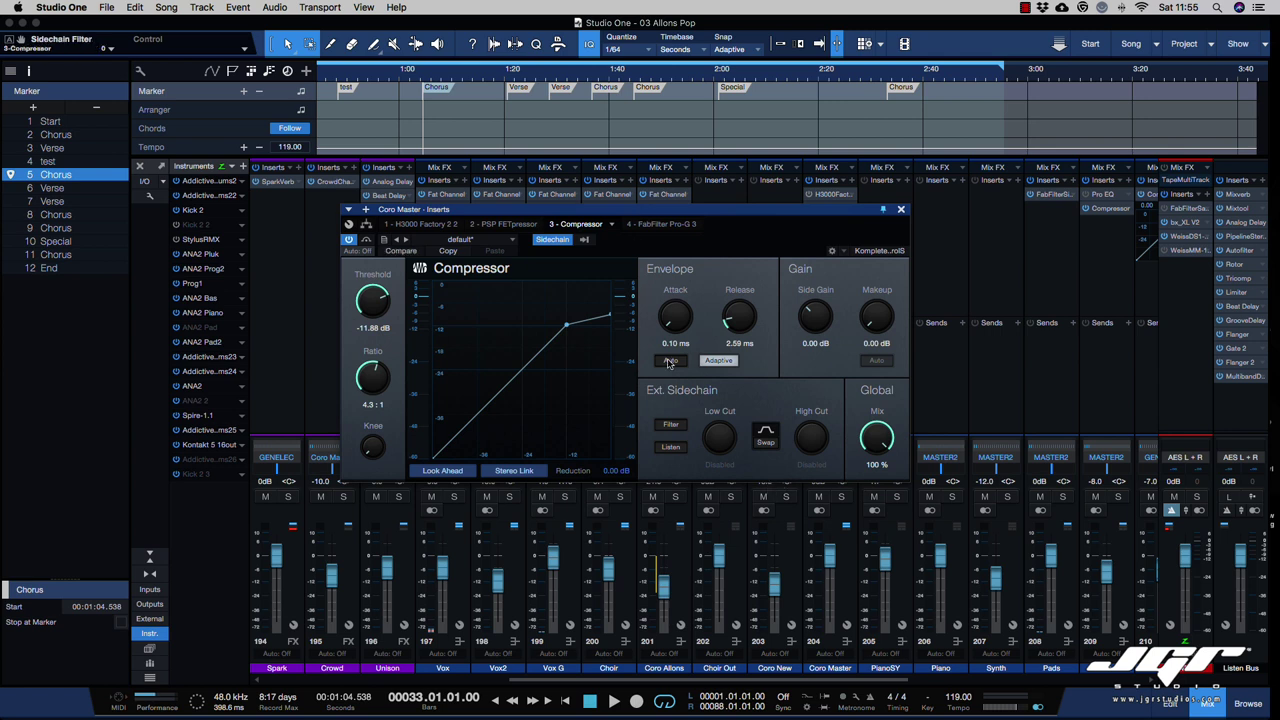
pyautogui.click(671, 427)
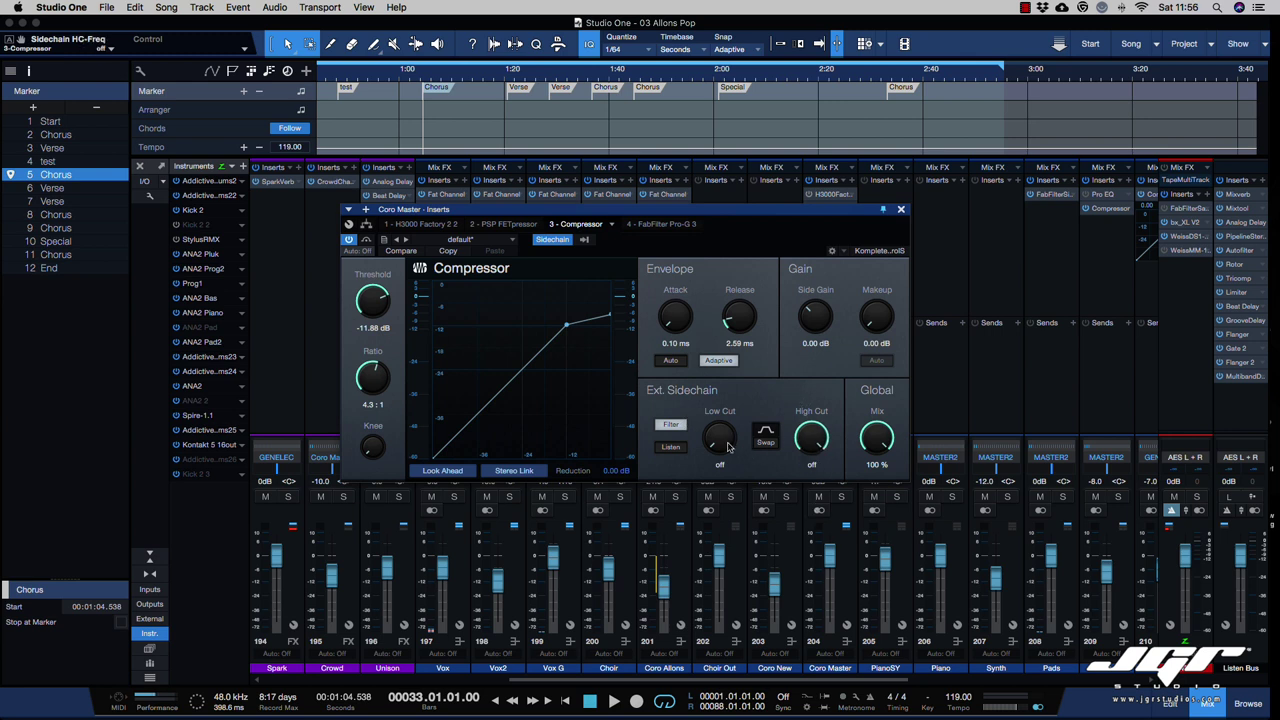
pyautogui.moveTo(730, 446)
pyautogui.mouseDown()
pyautogui.moveTo(700, 355)
pyautogui.moveTo(724, 443)
pyautogui.mouseUp()
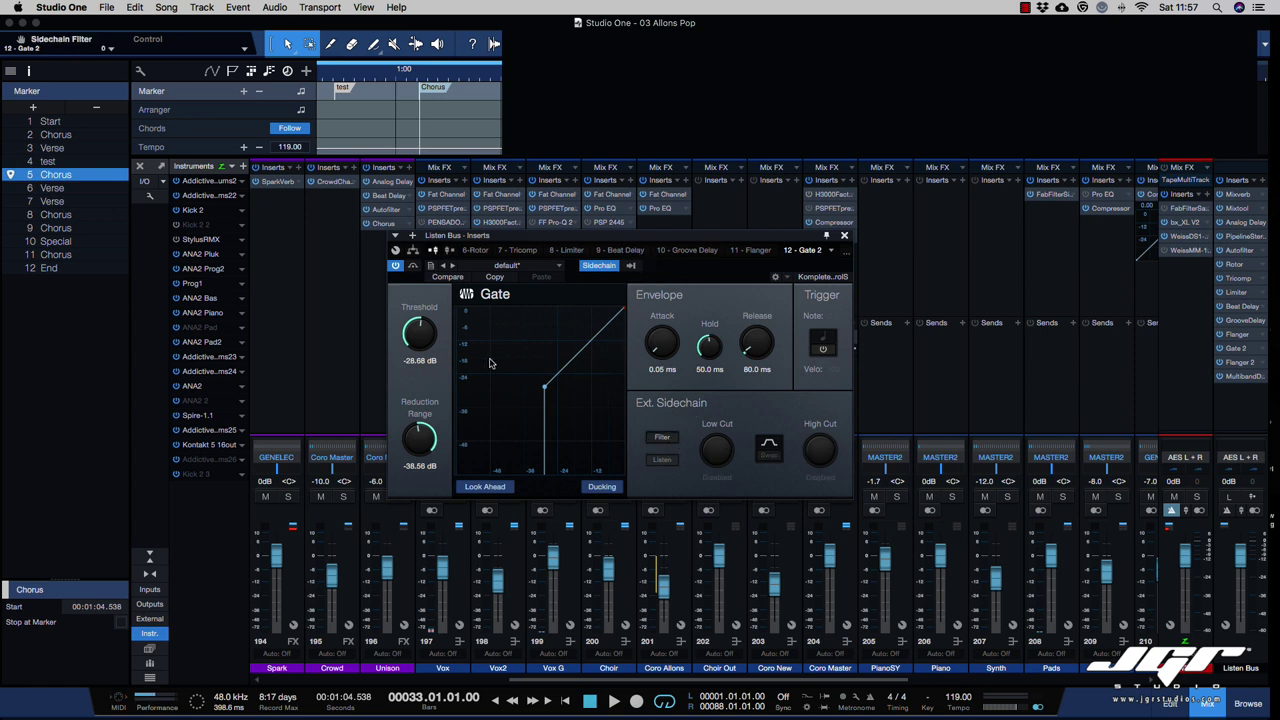
# Step: Set the Listen Bus Gate's threshold to about -26.08 dB and toggle its trigger note output
pyautogui.moveTo(431, 333)
pyautogui.mouseDown()
pyautogui.moveTo(422, 349)
pyautogui.moveTo(425, 325)
pyautogui.mouseUp()
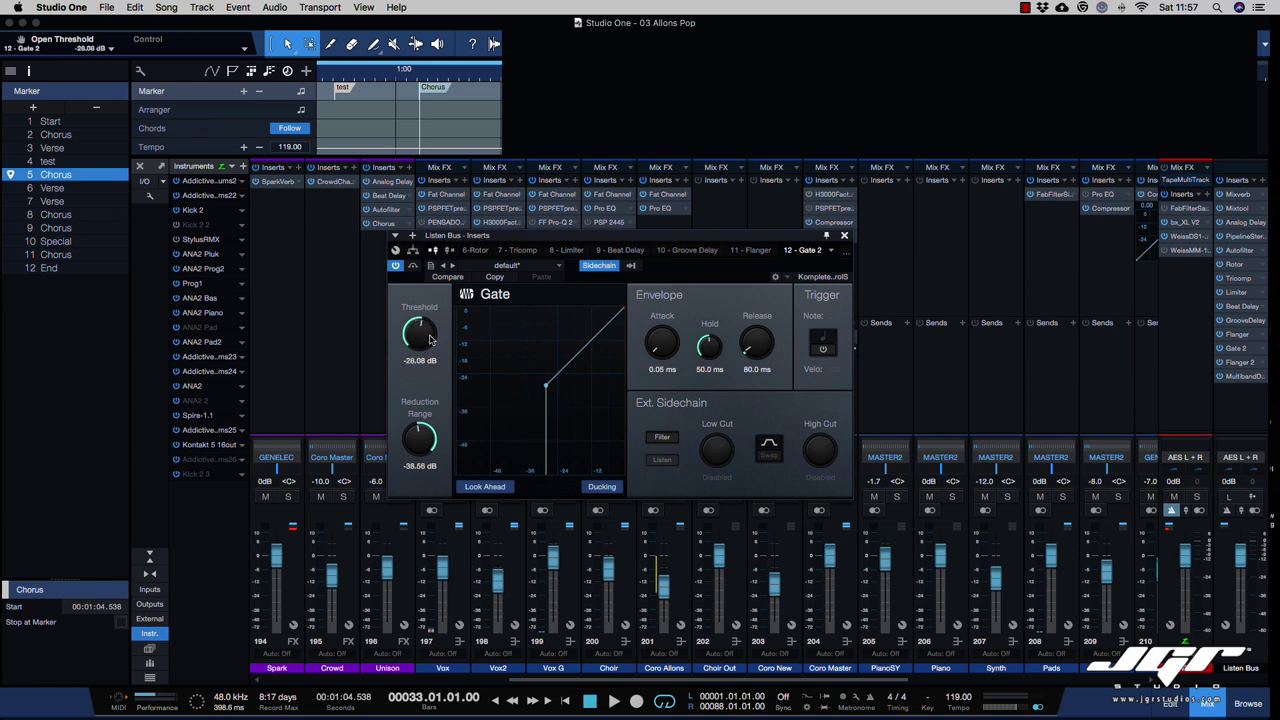
pyautogui.click(822, 347)
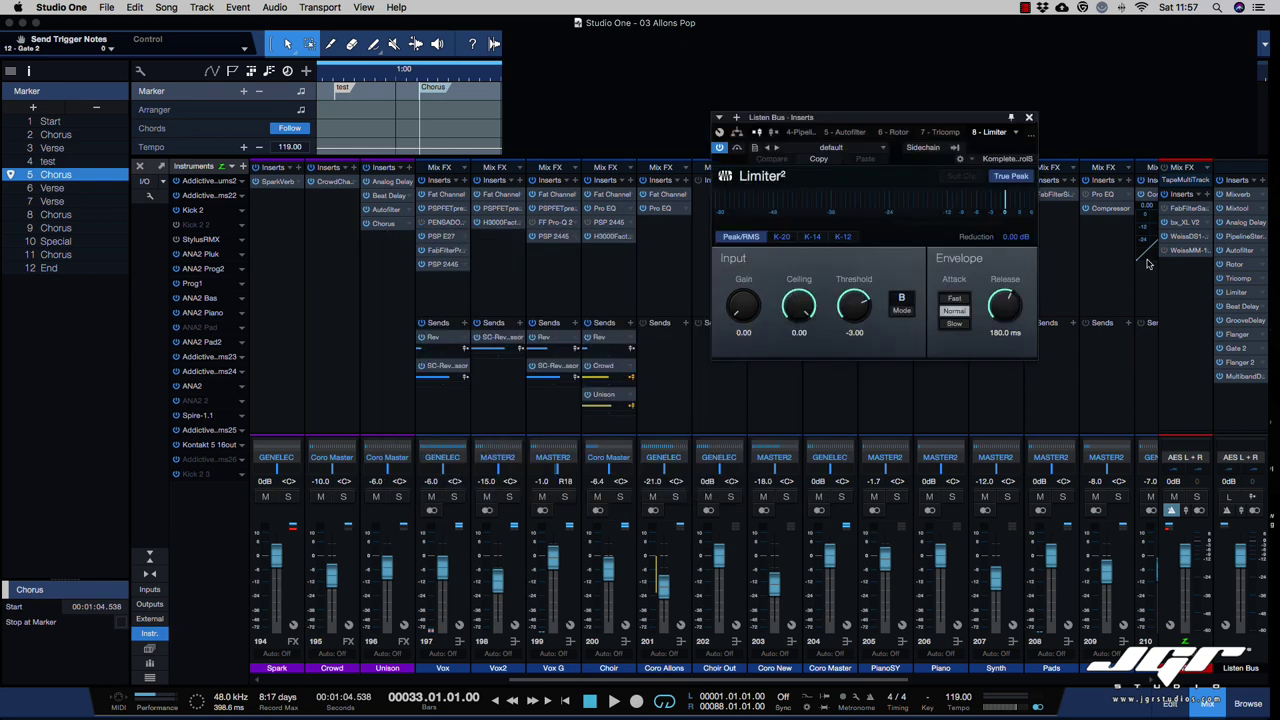
# Step: Try K-12 metering on the Listen Bus Limiter, return to Peak/RMS, and toggle its sidechain on and off
pyautogui.moveTo(914, 113); pyautogui.dragTo(677, 231)
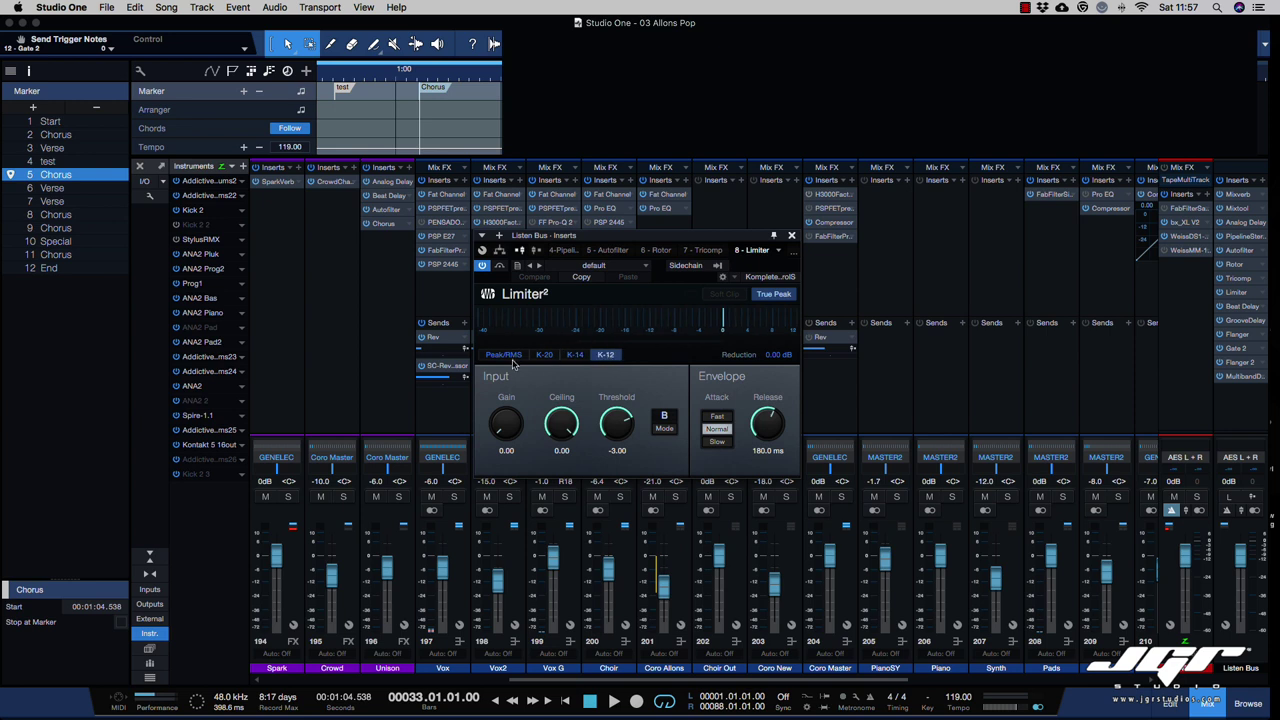
pyautogui.click(604, 355)
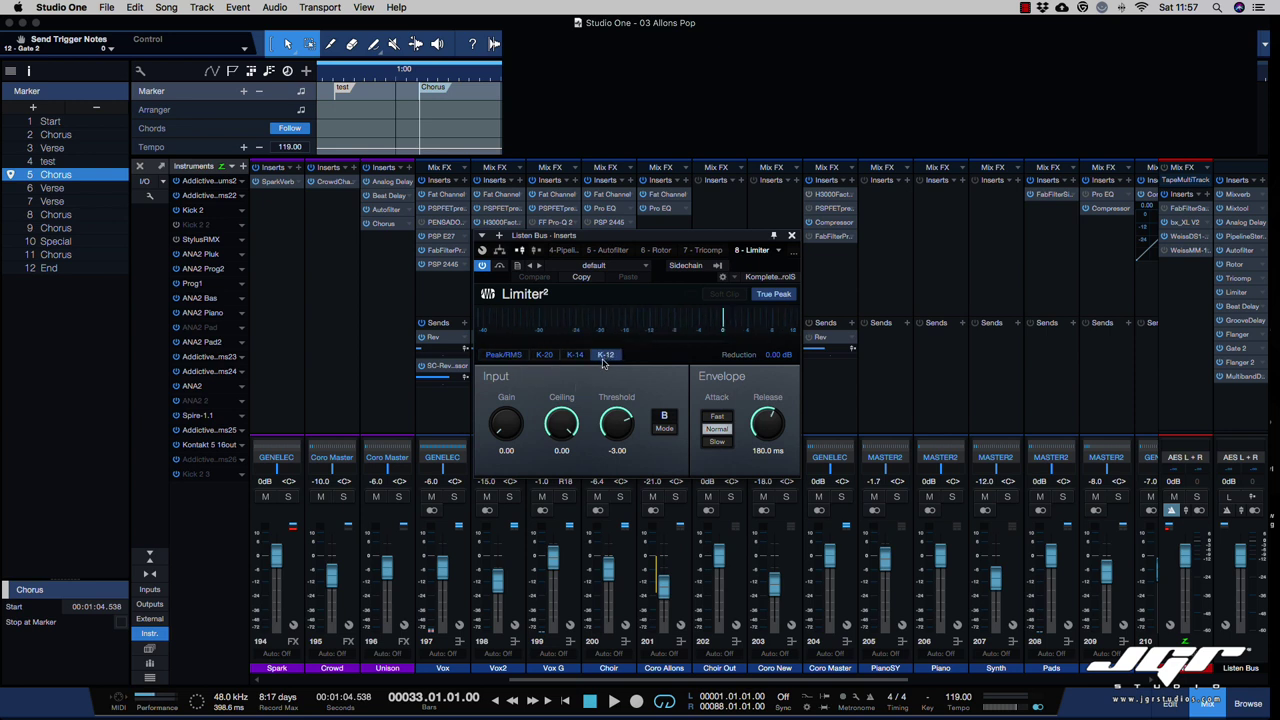
pyautogui.click(506, 355)
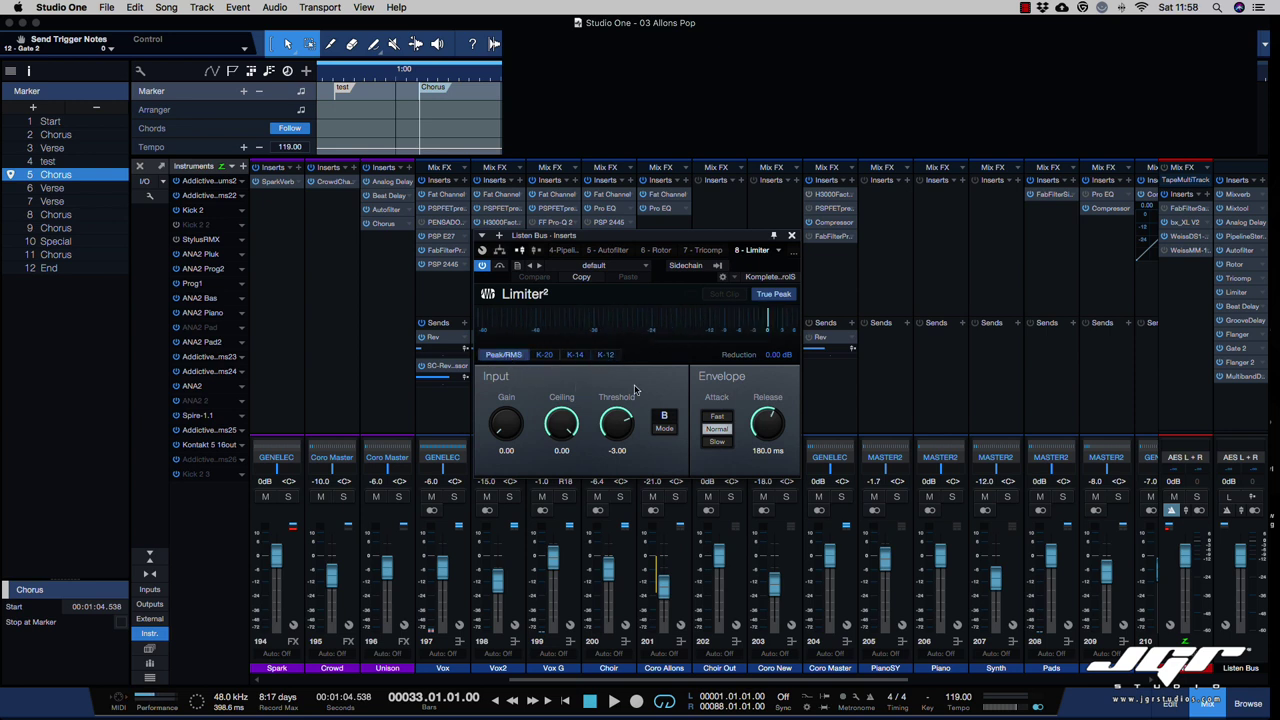
pyautogui.click(688, 266)
pyautogui.click(687, 266)
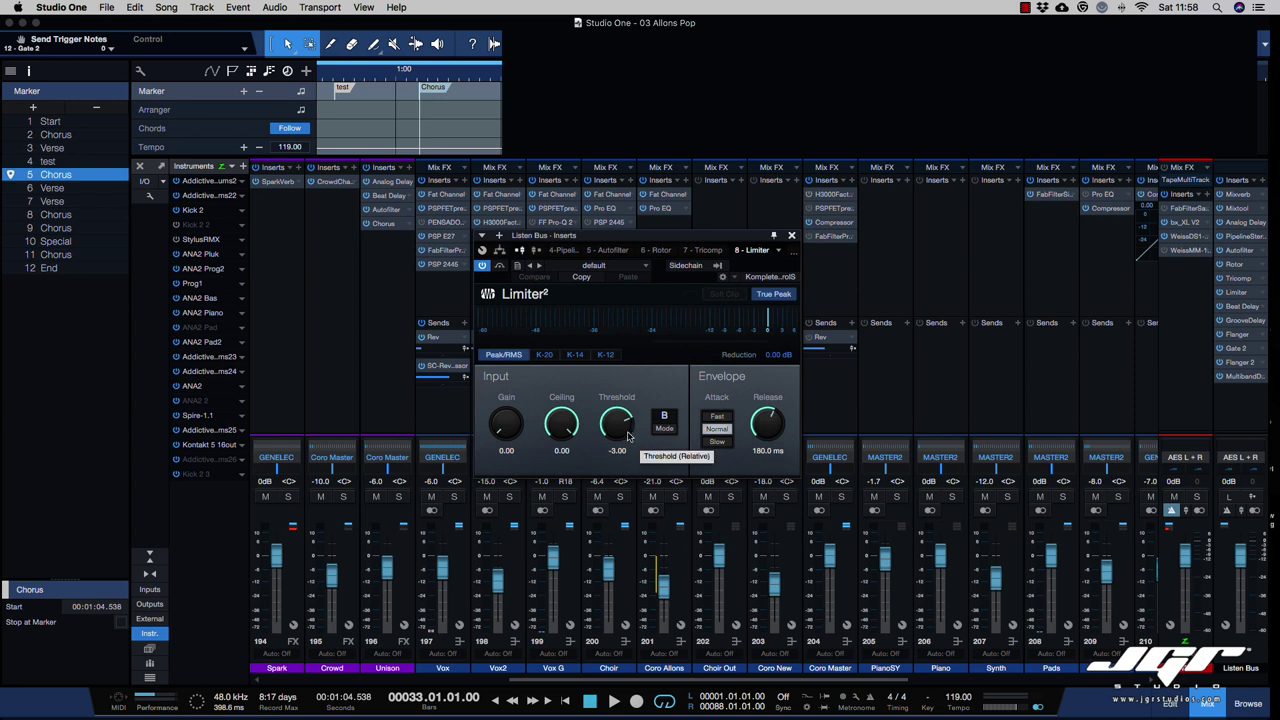
# Step: Try the Limiter's Fast, Normal and Slow attack options and switch between modes A and B
pyautogui.click(716, 416)
pyautogui.click(717, 429)
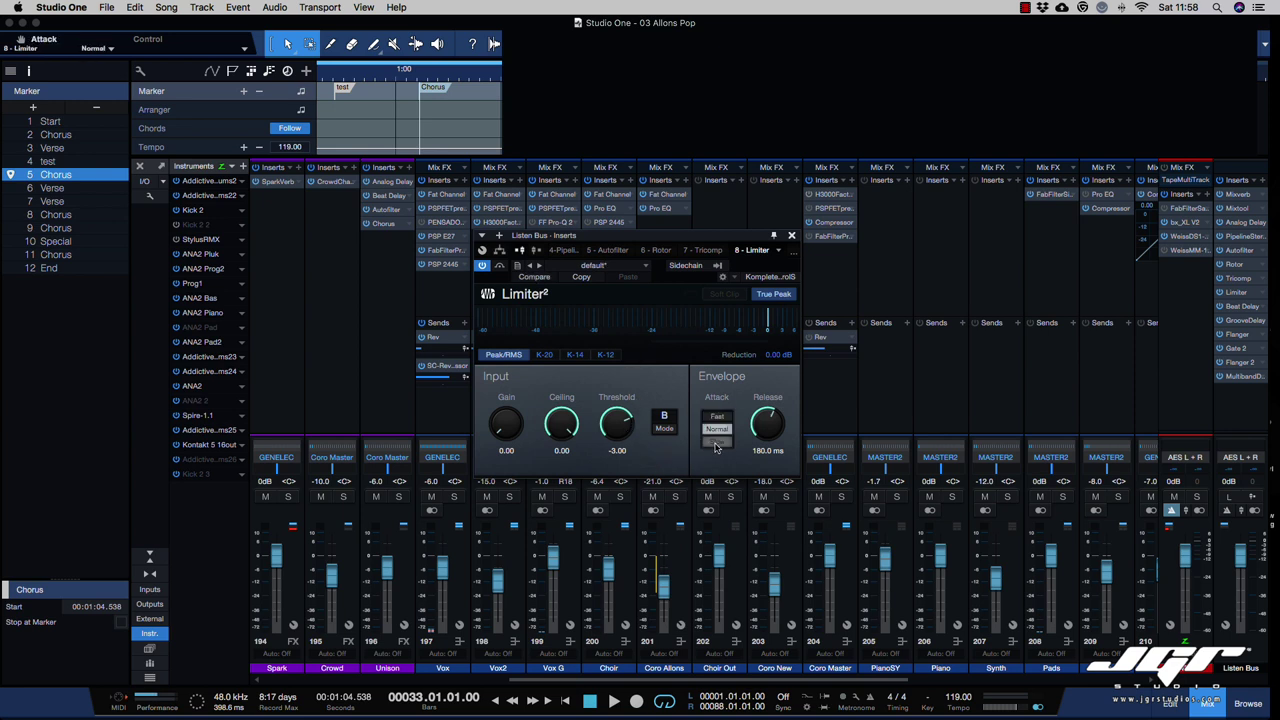
pyautogui.click(717, 441)
pyautogui.click(664, 422)
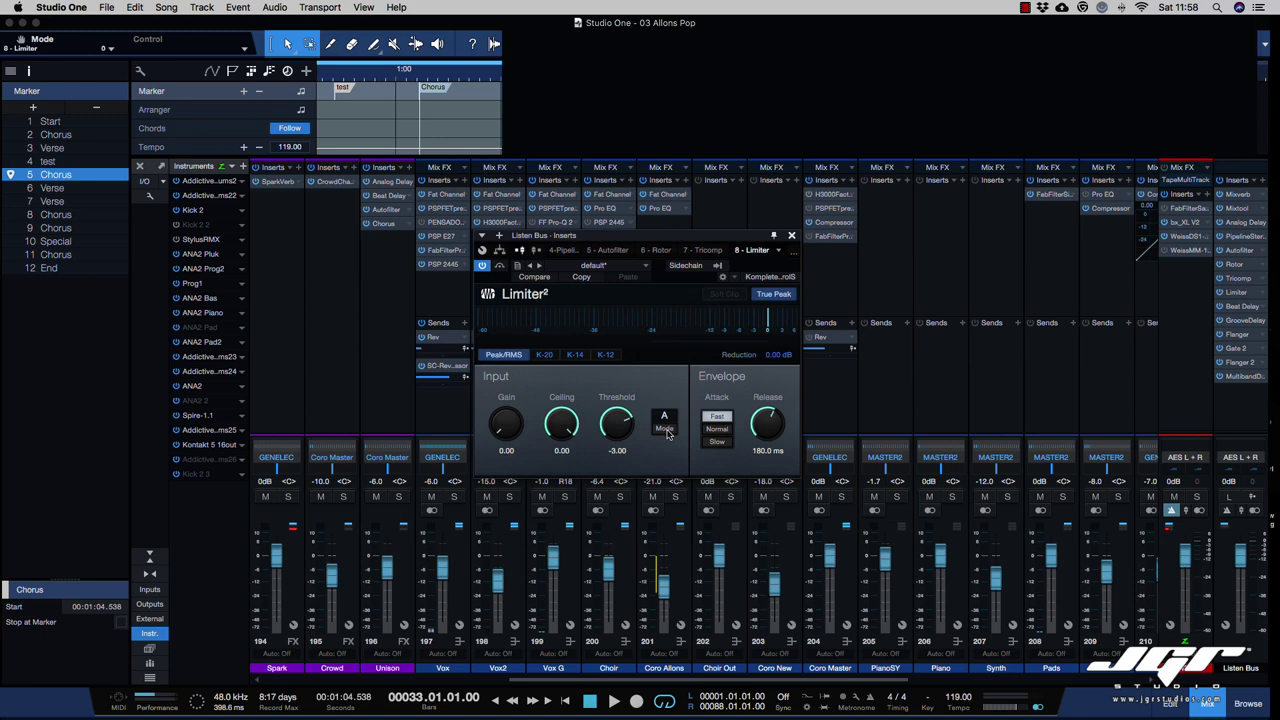
pyautogui.click(667, 431)
pyautogui.click(667, 431)
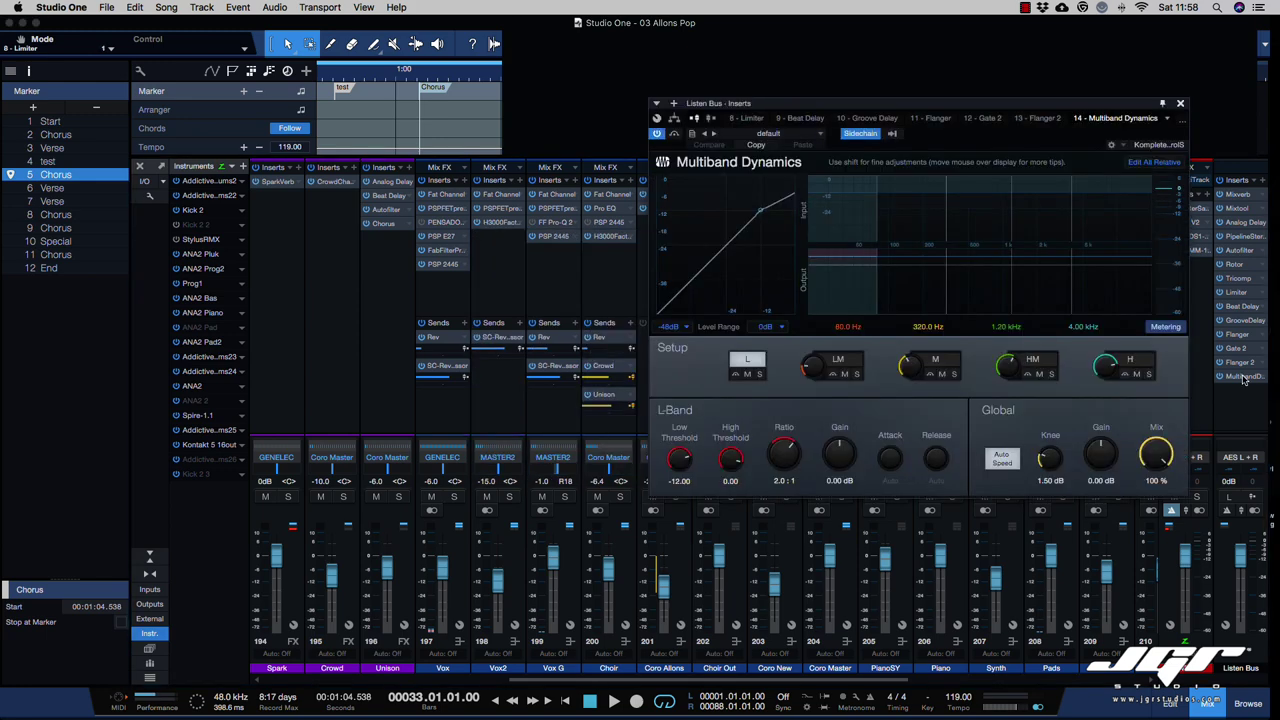
# Step: Move the Listen Bus Multiband Dynamics window, toggle its sidechain and close the plug-in
pyautogui.moveTo(1050, 104); pyautogui.dragTo(891, 139)
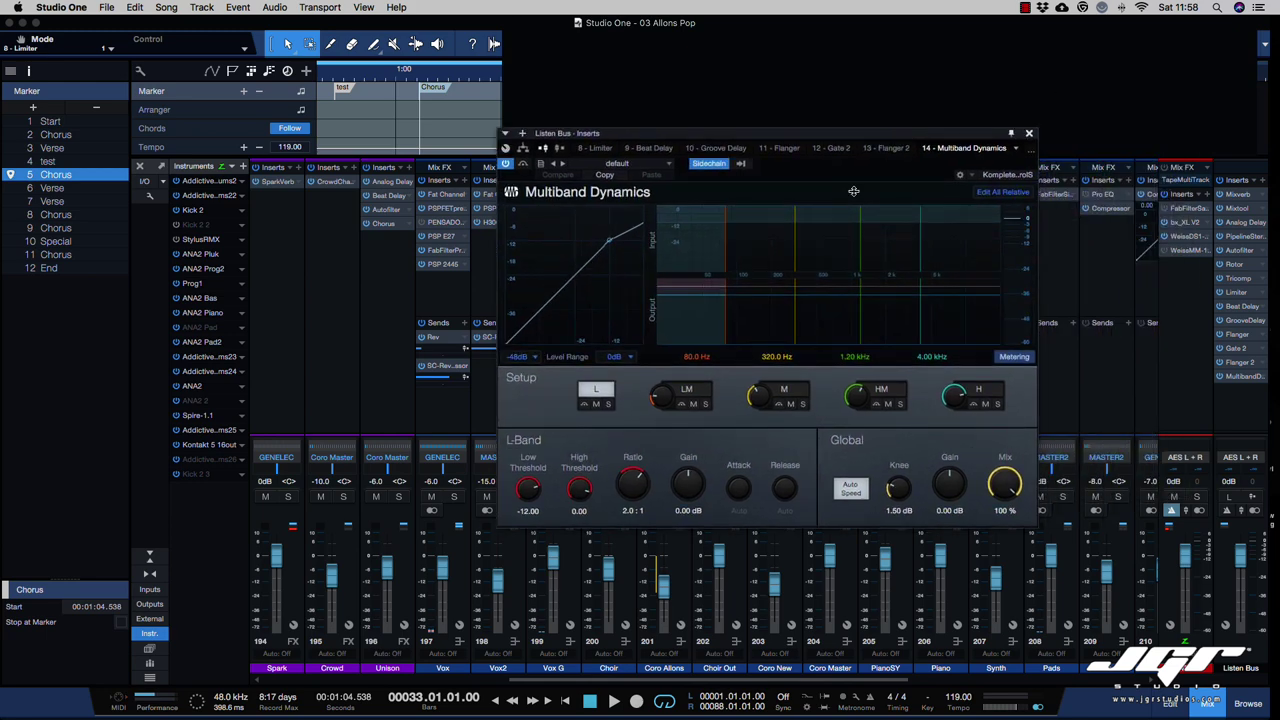
pyautogui.click(710, 163)
pyautogui.click(1029, 133)
# Step: Insert Pedalboard on the PianoSY channel and add a pedal from its collection to the first slot
pyautogui.click(907, 183)
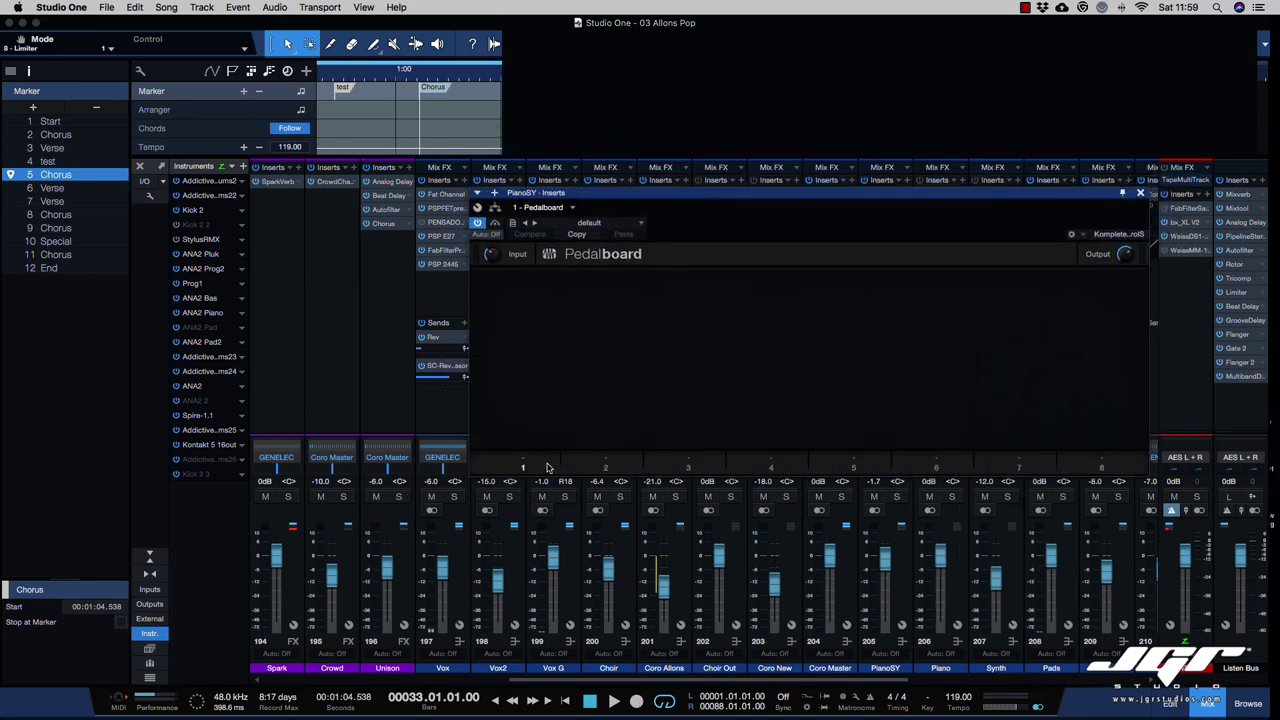
pyautogui.moveTo(750, 380)
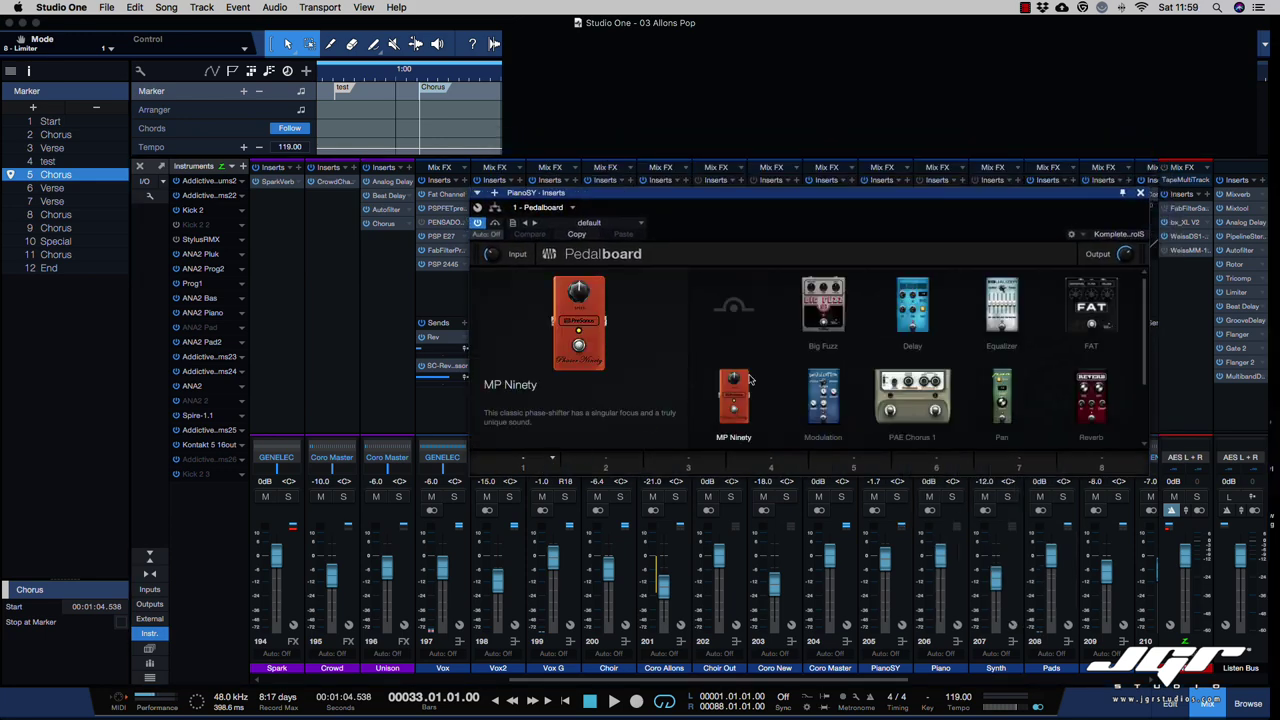
pyautogui.scroll(-2, 750, 380)
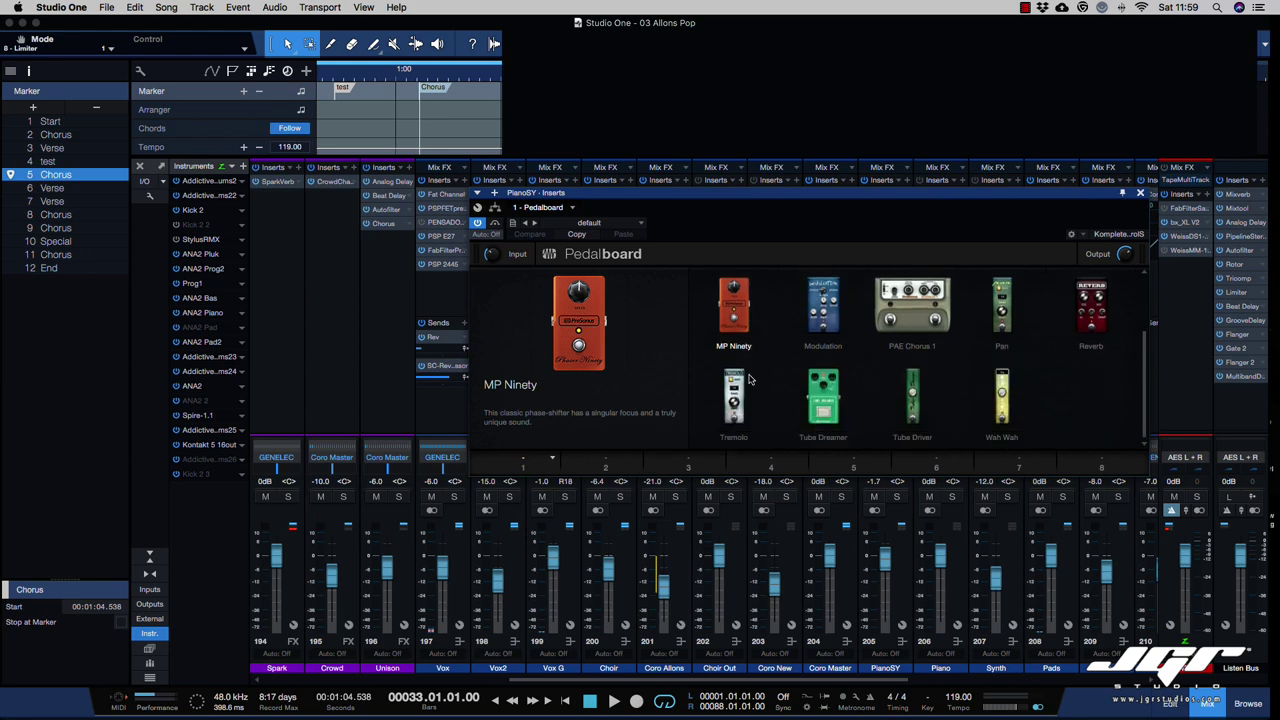
pyautogui.click(828, 376)
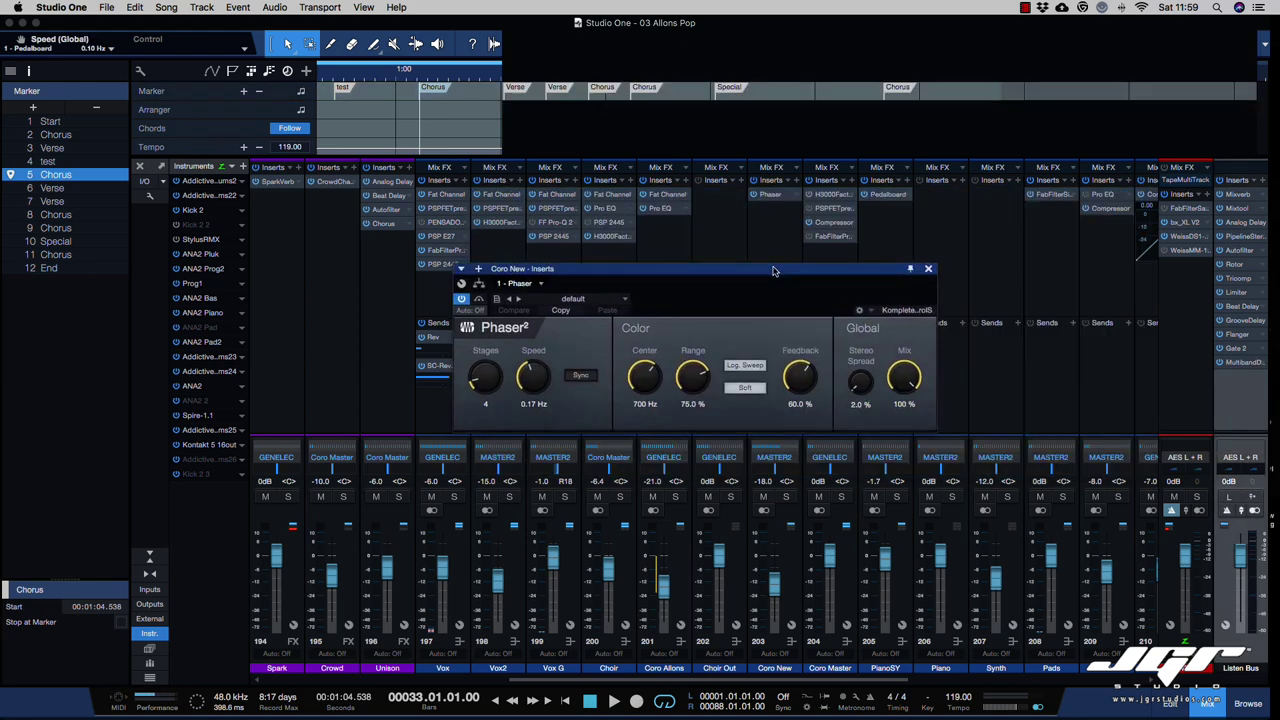
# Step: Toggle the Soft option and set Stereo Spread to 65.5 % in the Phaser on the Coro New channel
pyautogui.moveTo(773, 270); pyautogui.dragTo(765, 224)
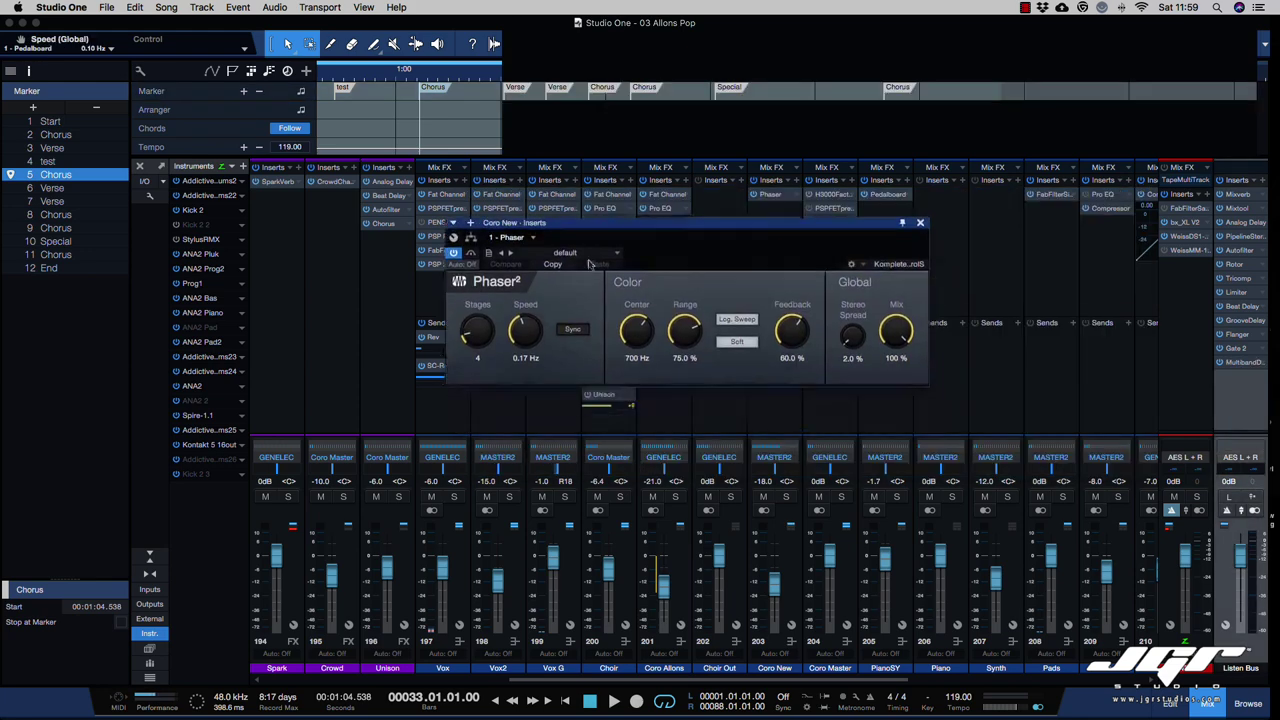
pyautogui.click(737, 342)
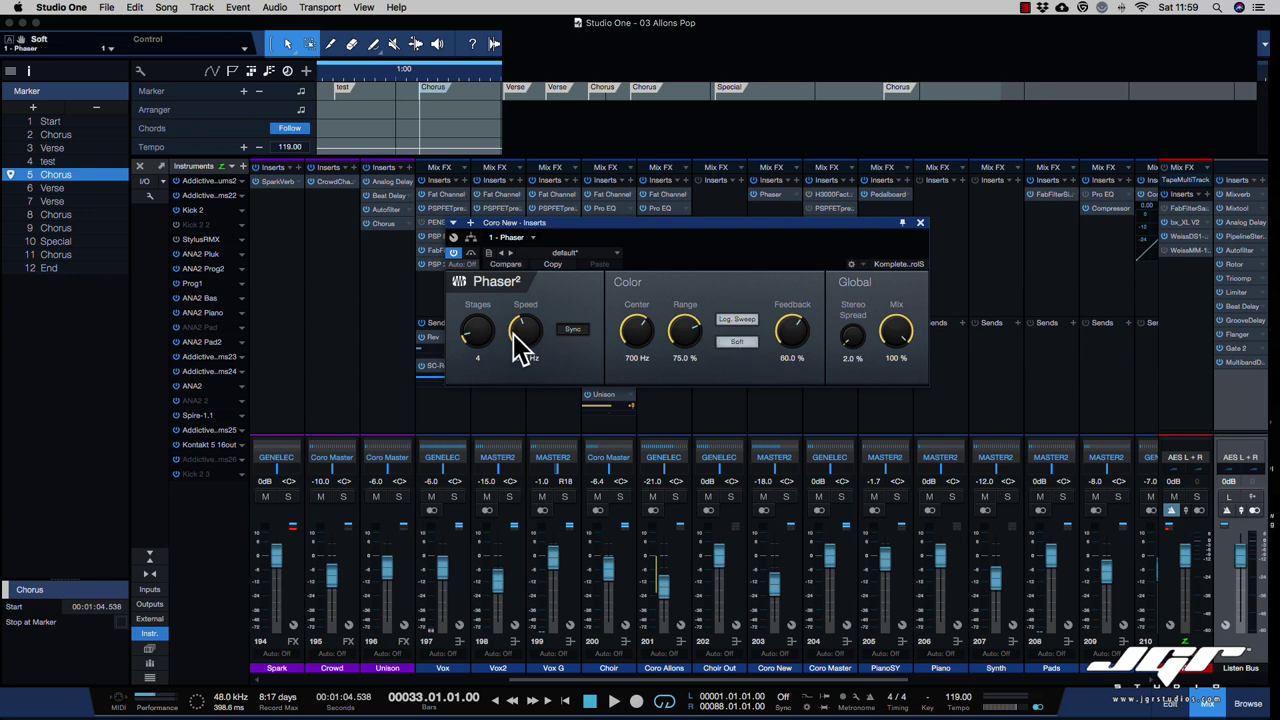
pyautogui.moveTo(856, 338); pyautogui.dragTo(856, 266)
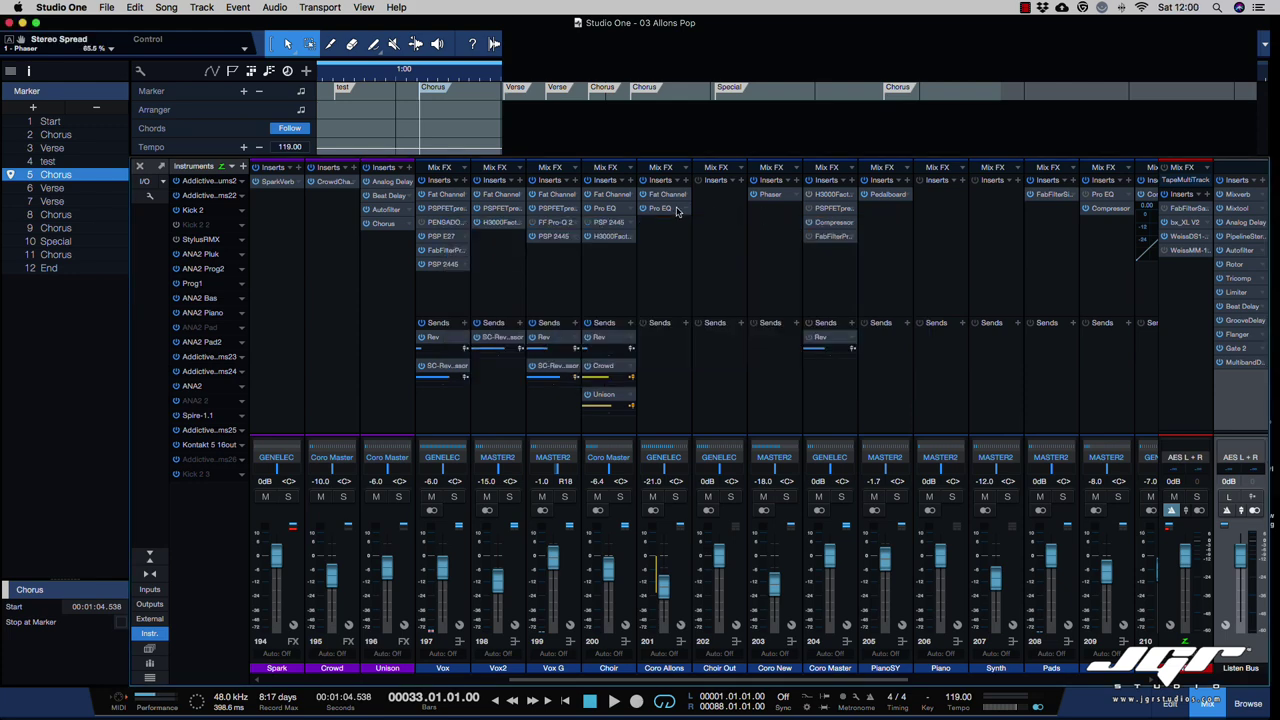
# Step: Open the Pro EQ on the Coro Allons channel and set its spectrum display to 12th Octave during playback
pyautogui.click(666, 212)
pyautogui.moveTo(693, 206); pyautogui.dragTo(604, 144)
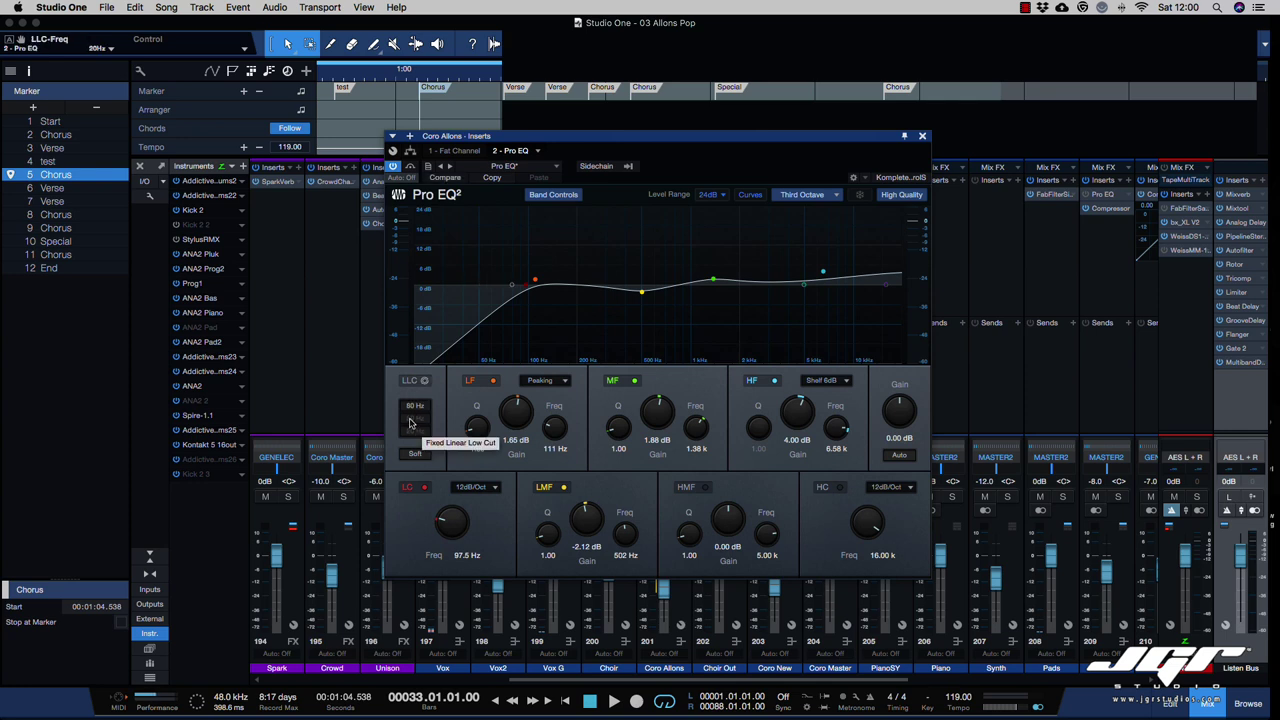
pyautogui.press('space')
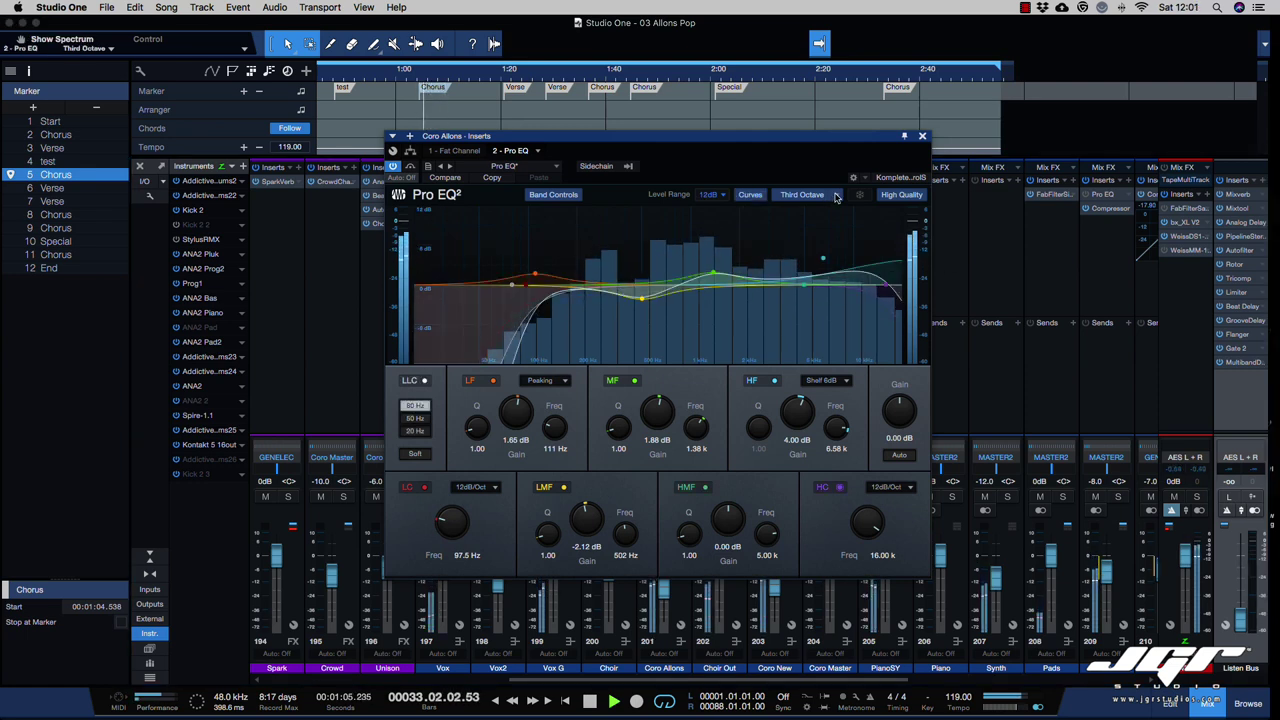
pyautogui.click(836, 197)
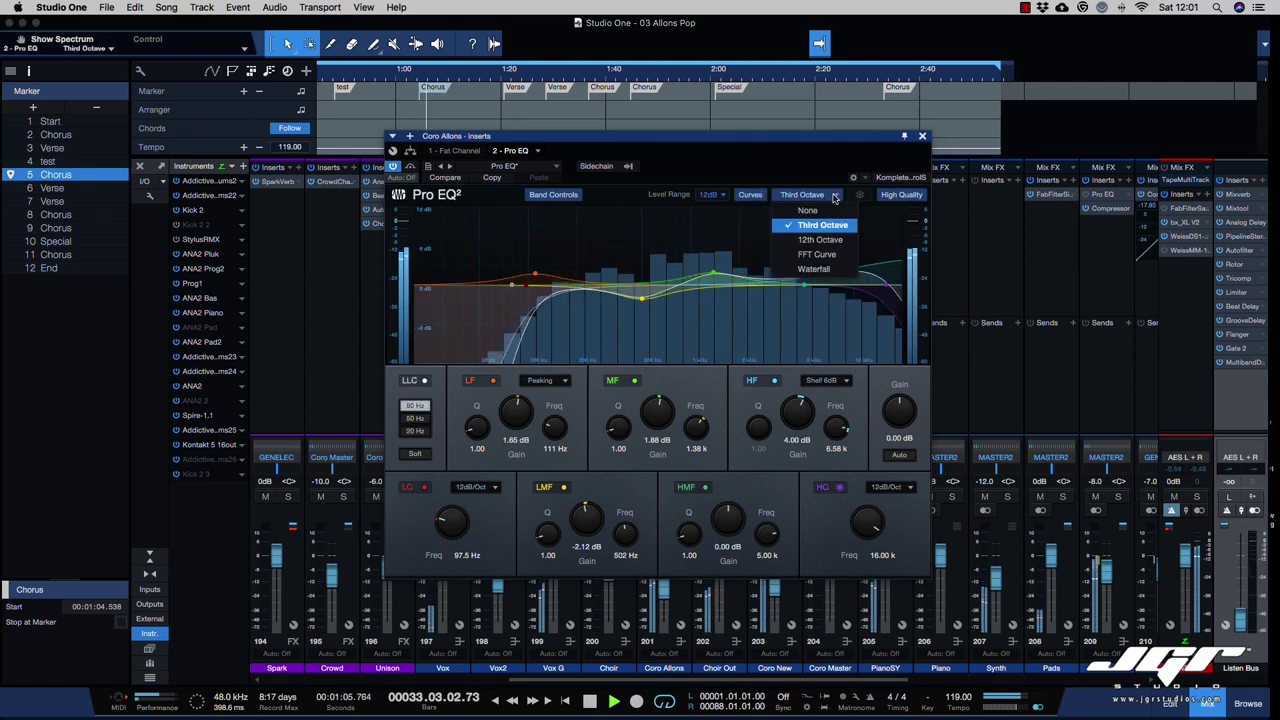
pyautogui.click(810, 240)
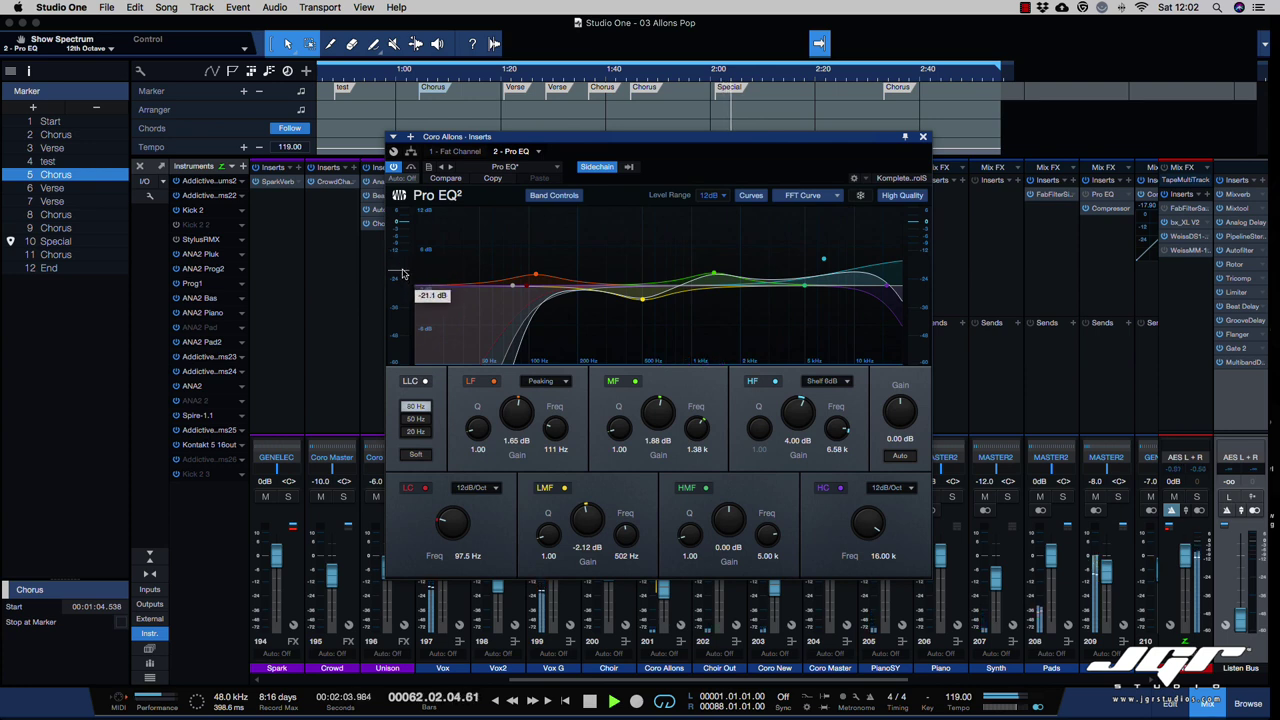
# Step: Restart playback to examine the Pro EQ's input and output level meters, and stop the song
pyautogui.press('space')
pyautogui.press('space')
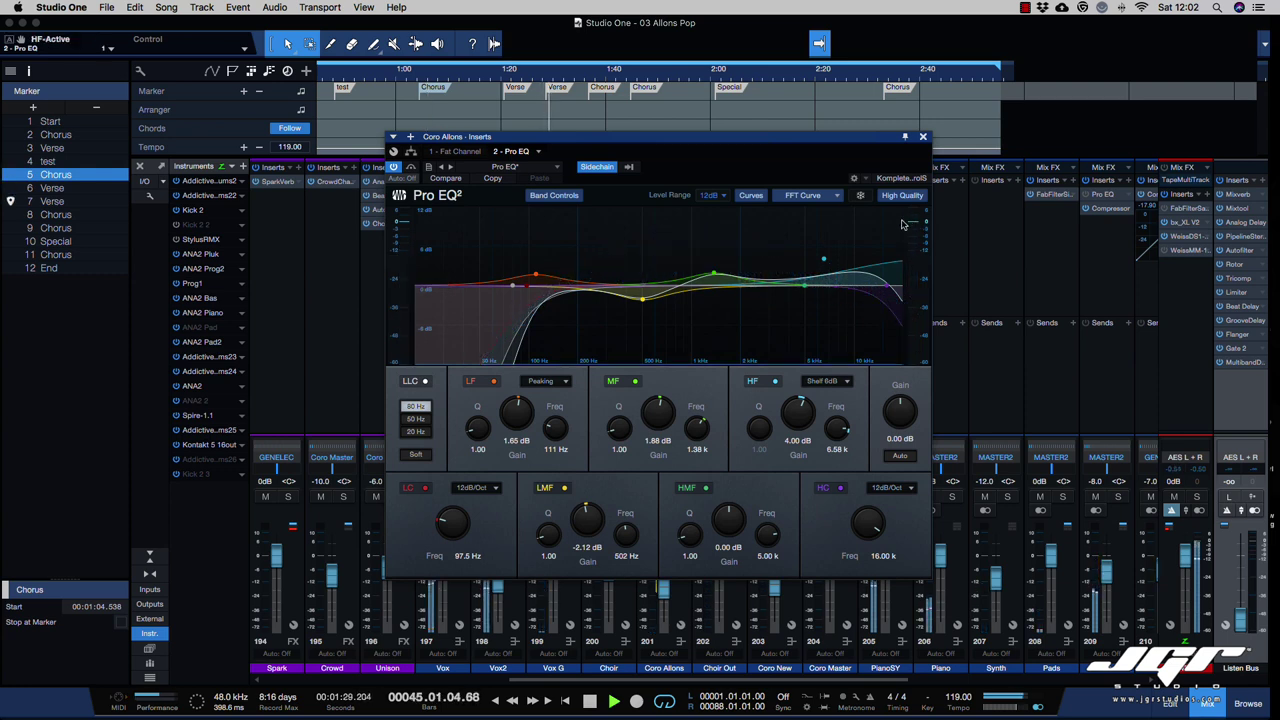
pyautogui.press('space')
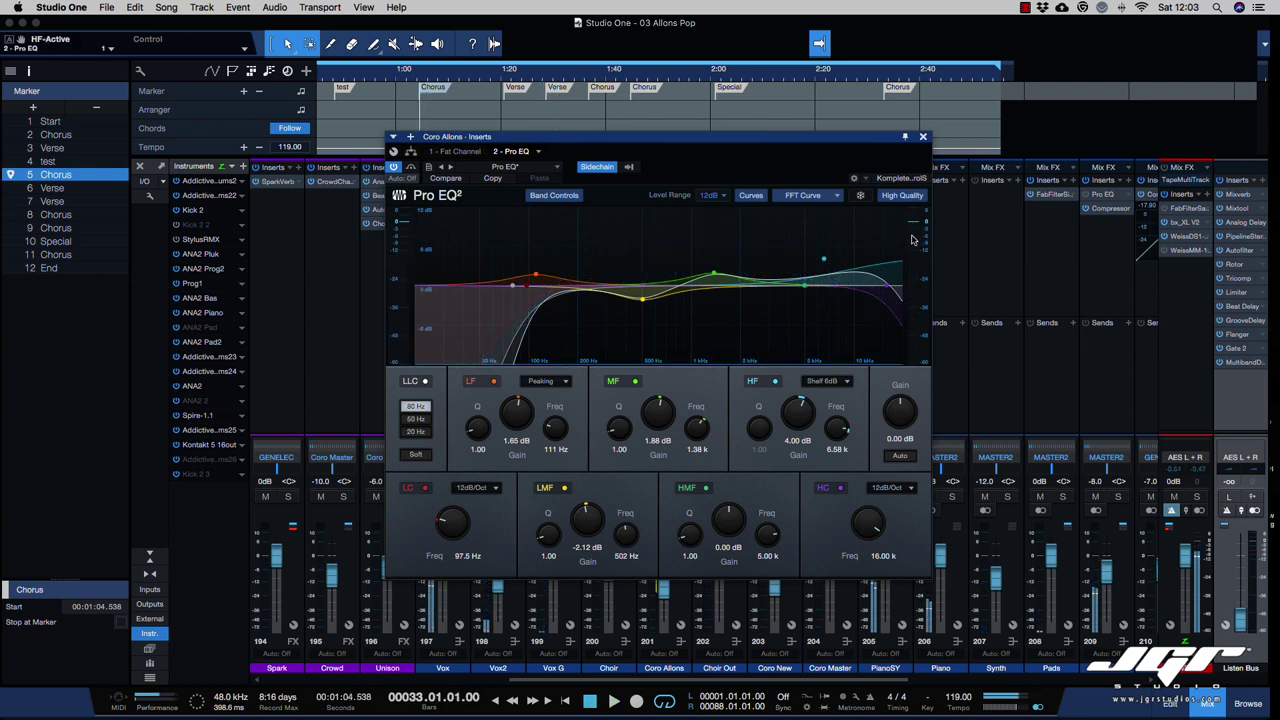